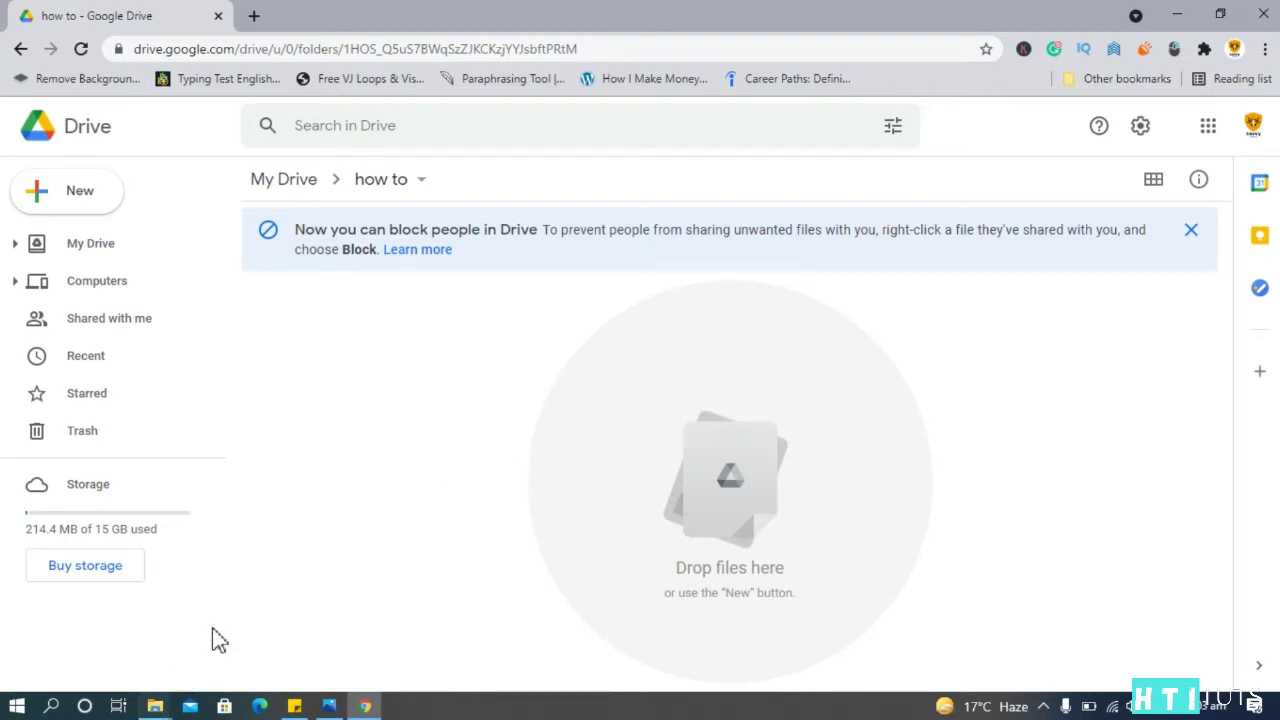
# - Upload img.png from the Scanned Documents folder in Downloads to the "how to" folder in Drive
pyautogui.moveTo(155, 706)
pyautogui.click(114, 618)
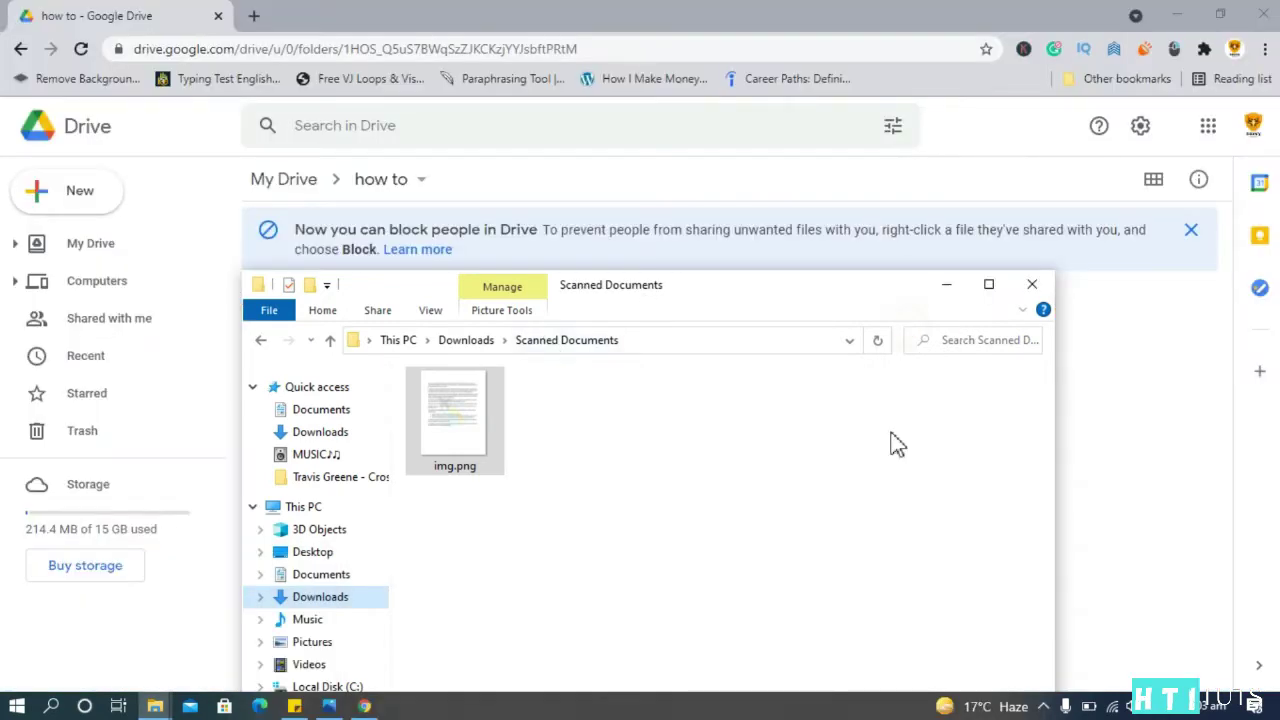
pyautogui.moveTo(760, 285); pyautogui.dragTo(1134, 329)
pyautogui.click(846, 486)
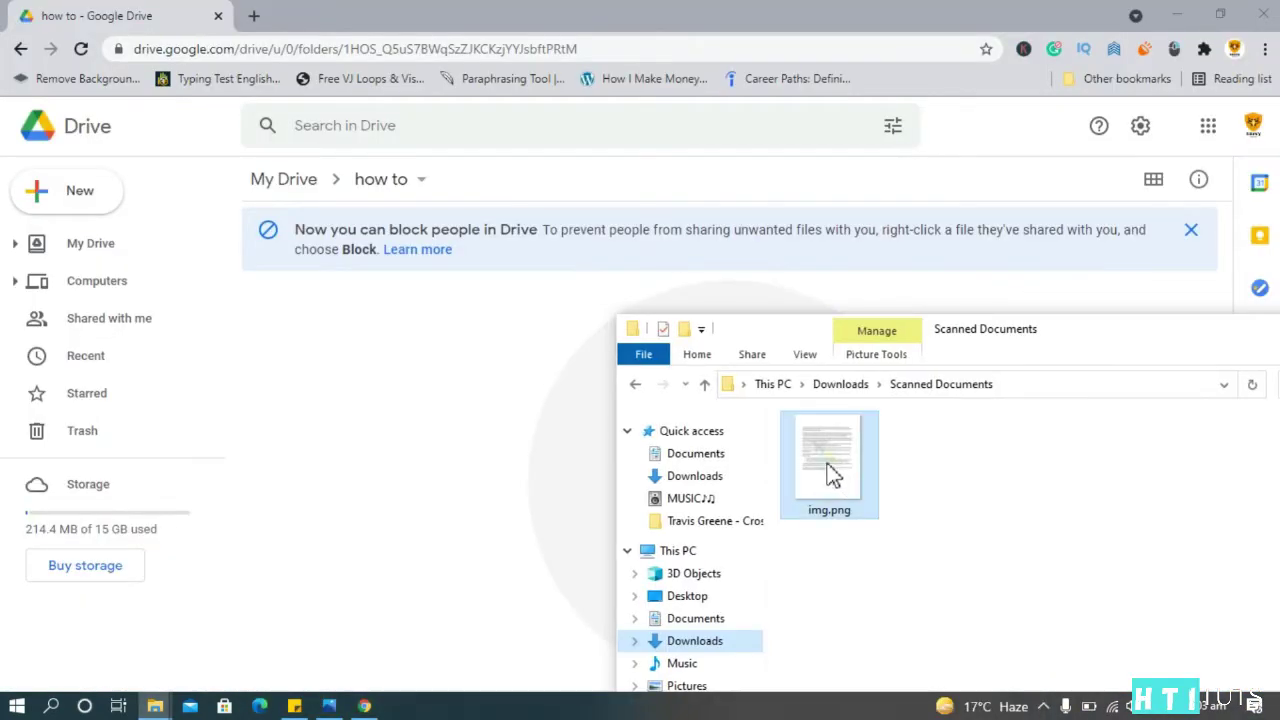
pyautogui.moveTo(827, 464); pyautogui.dragTo(404, 438)
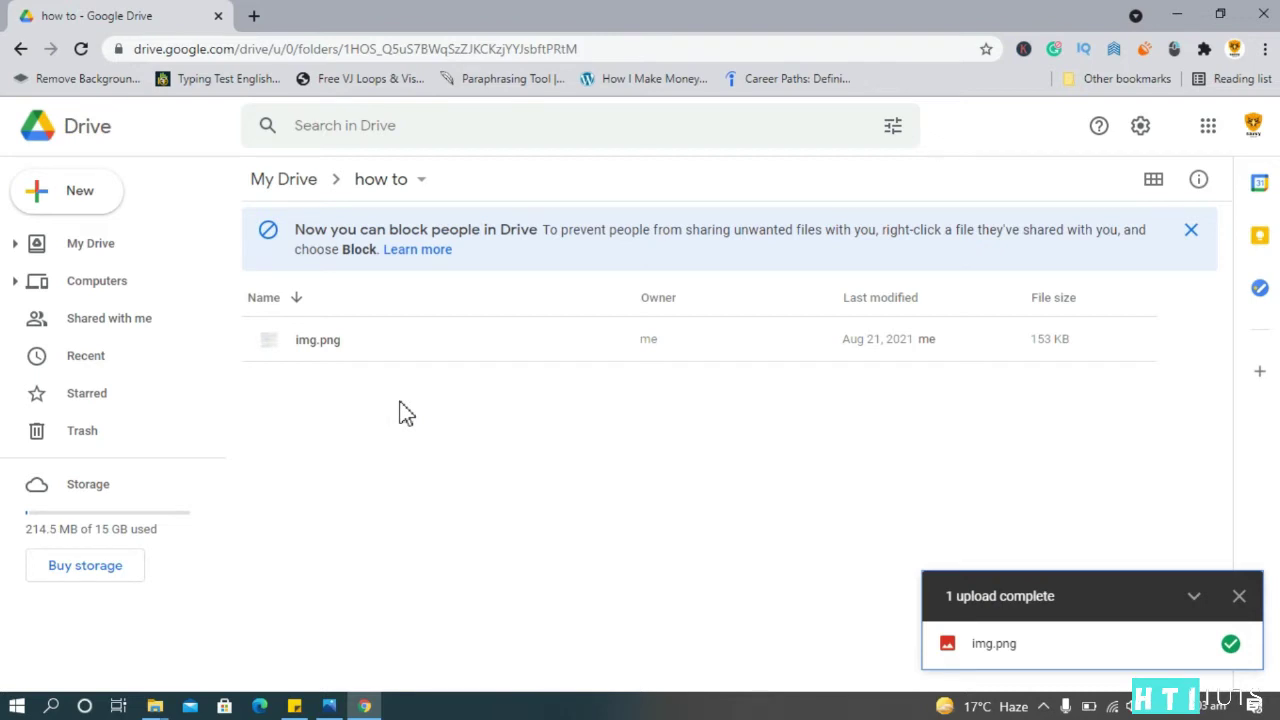
# - Open the uploaded img.png with Google Docs to convert it into editable text
pyautogui.click(340, 350)
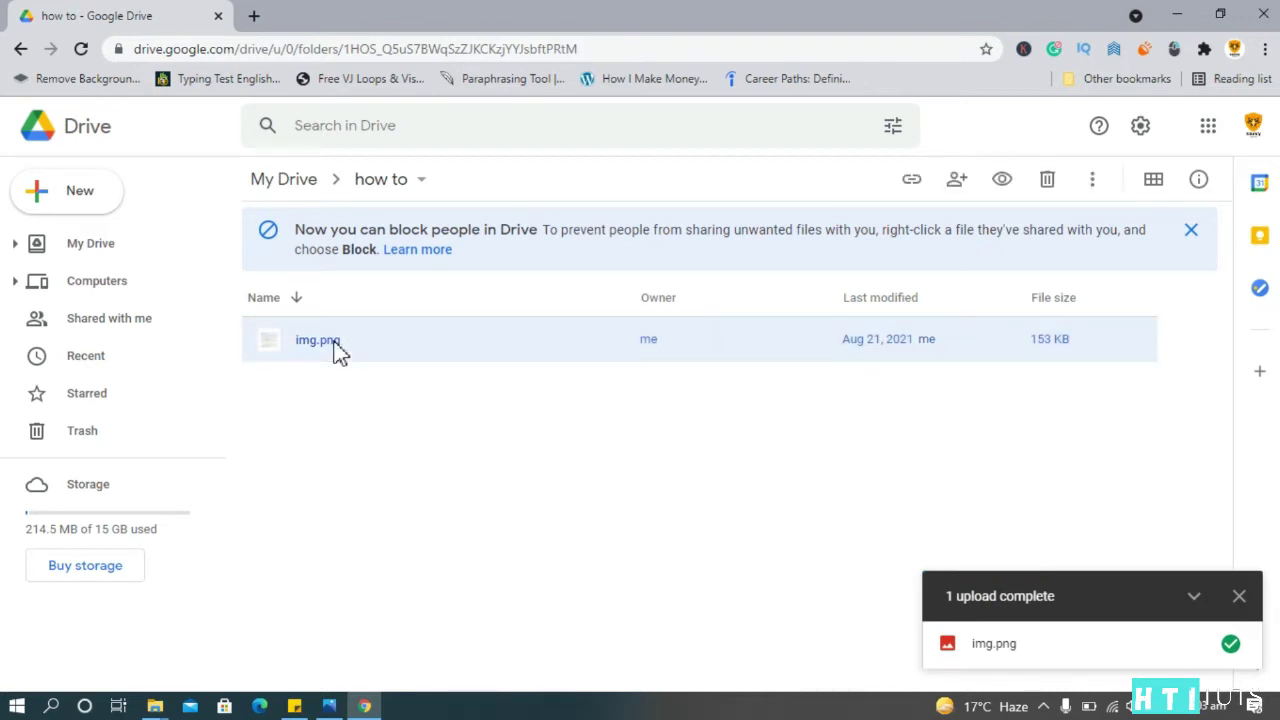
pyautogui.rightClick(340, 350)
pyautogui.click(529, 228)
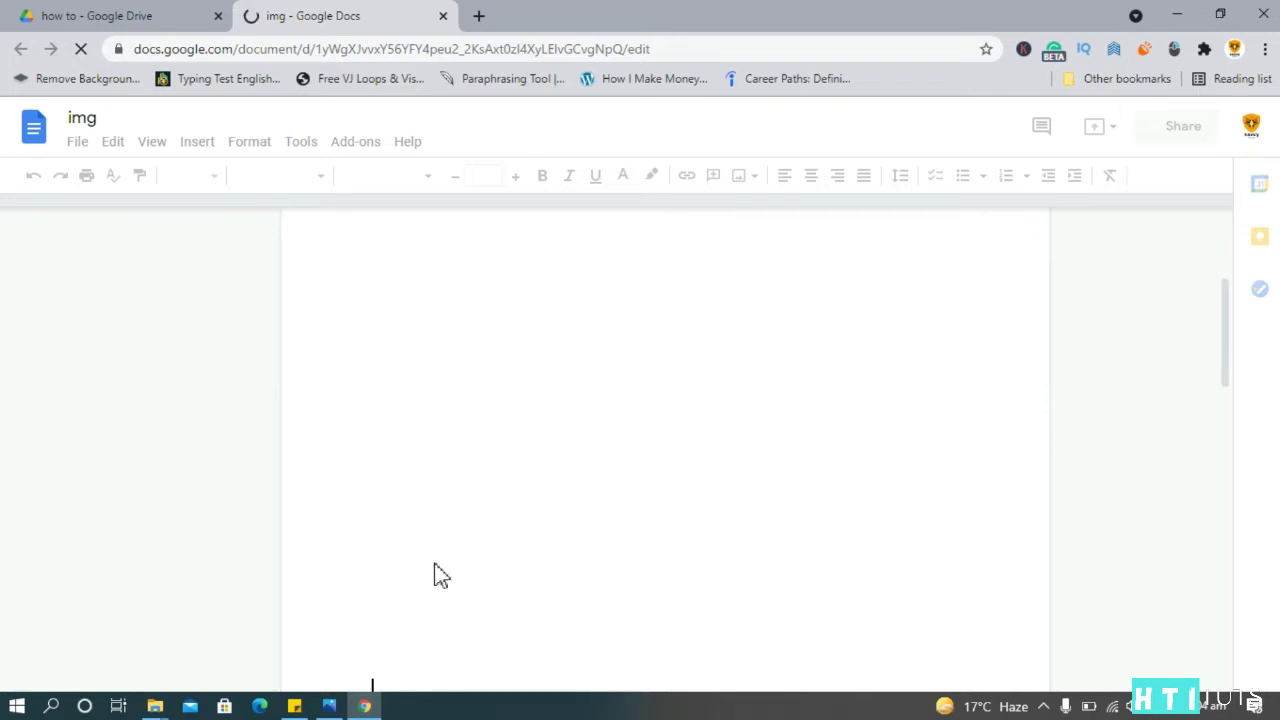
# - Compare the original scan in Photos with the image and extracted text in the converted Google Docs document
pyautogui.click(333, 706)
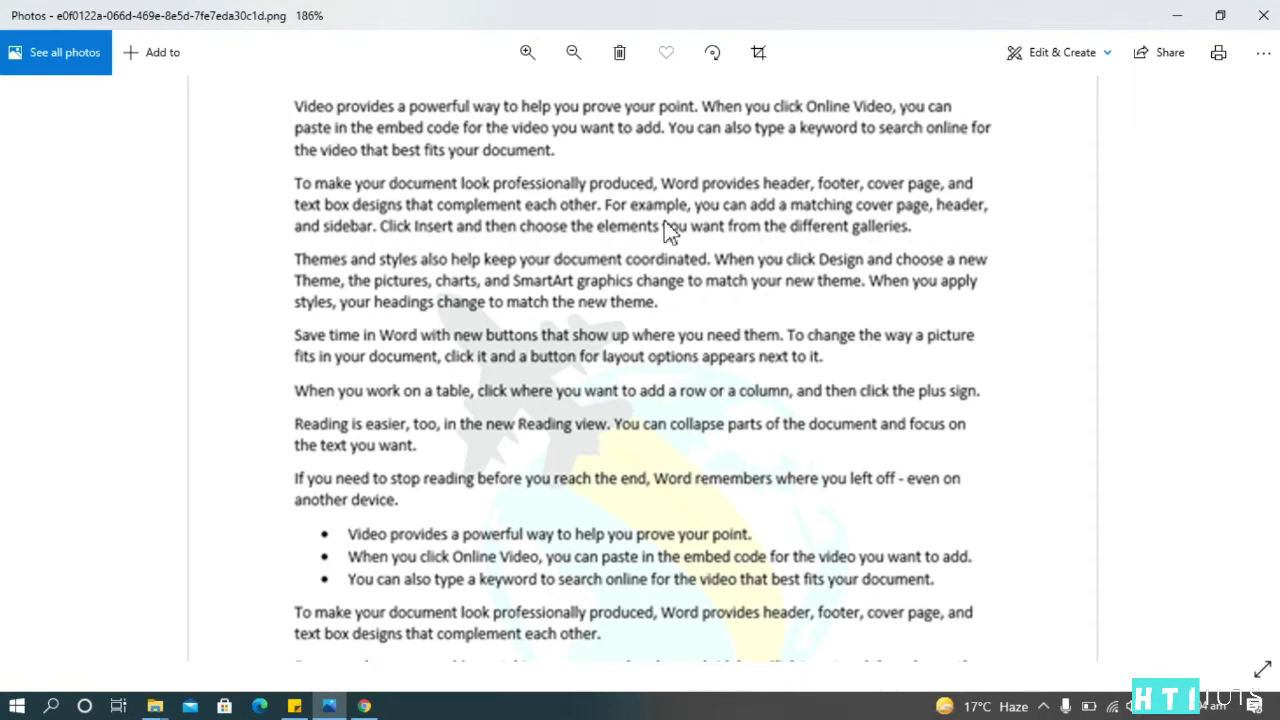
pyautogui.scroll(-1, 540, 400)
pyautogui.scroll(-4, 560, 430)
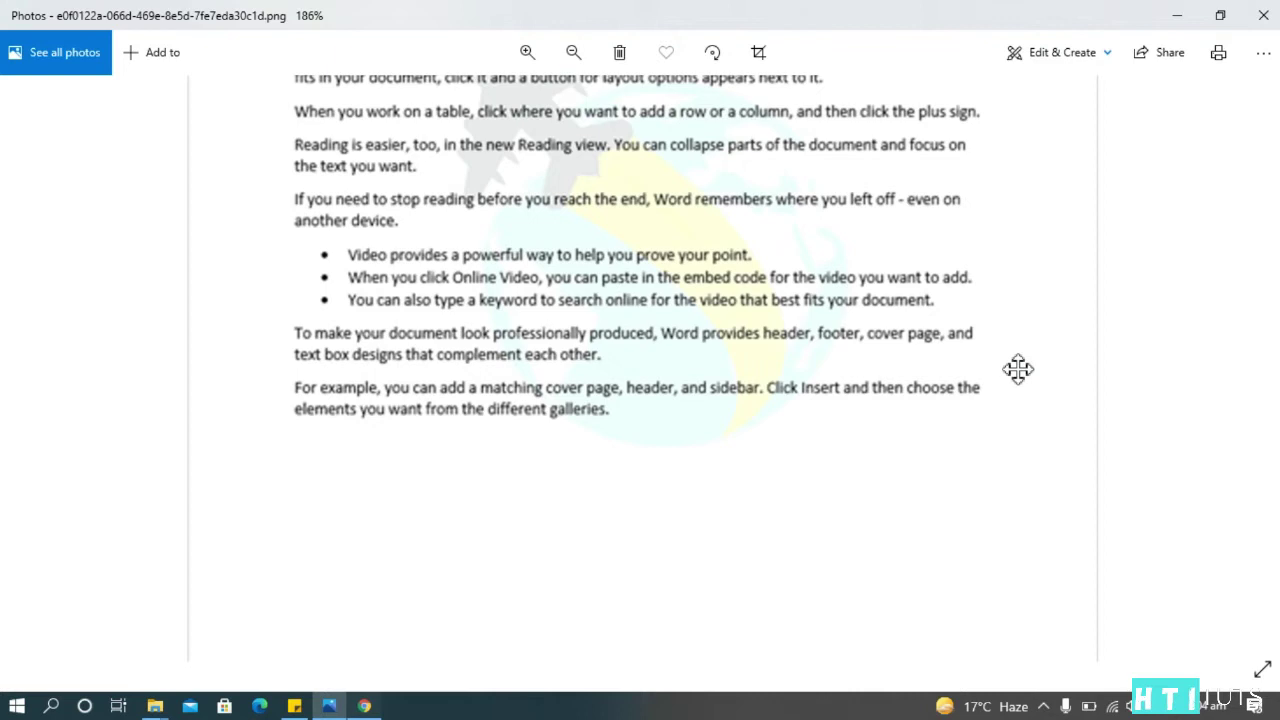
pyautogui.hotkey('alt', 'Tab')
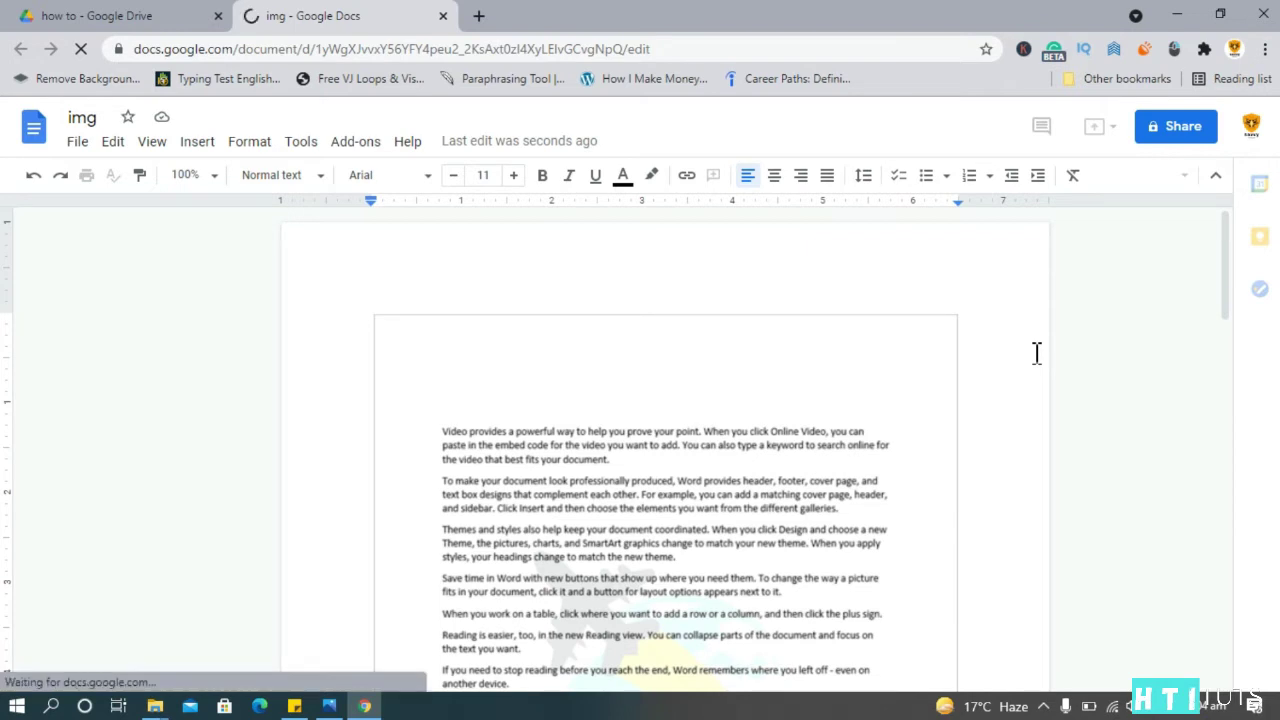
pyautogui.scroll(-3, 1037, 353)
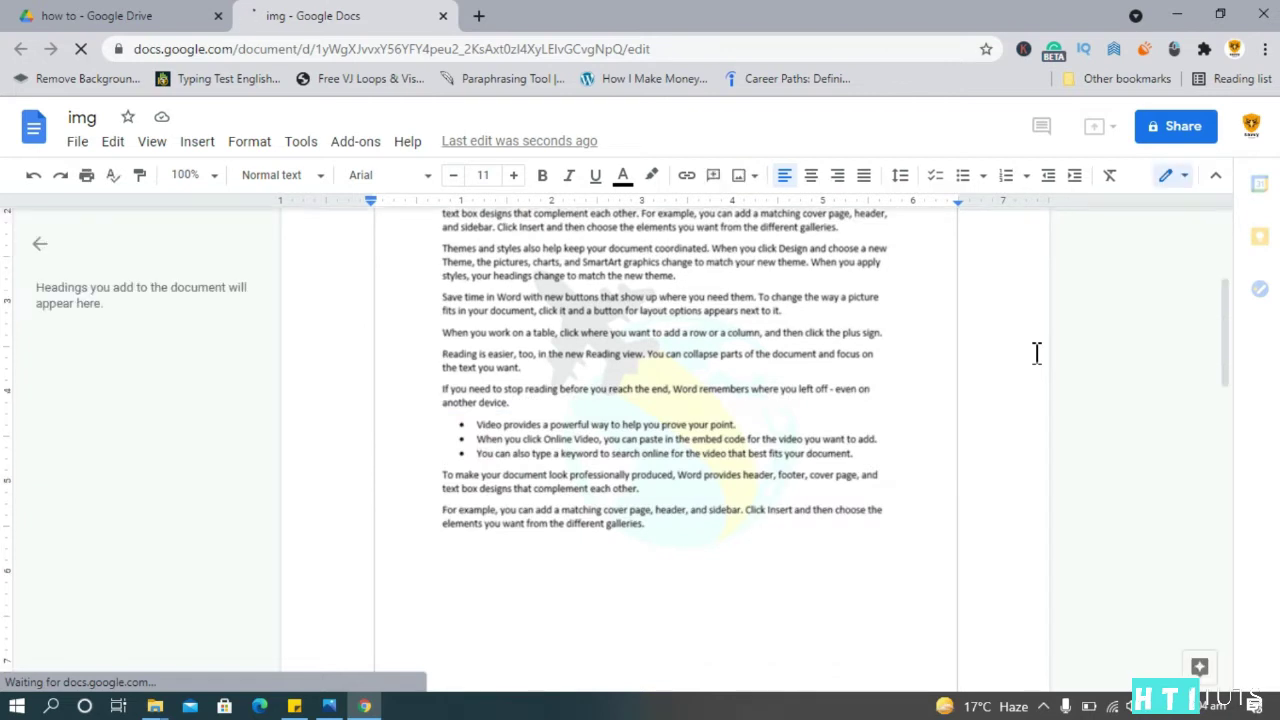
pyautogui.scroll(-3, 1037, 353)
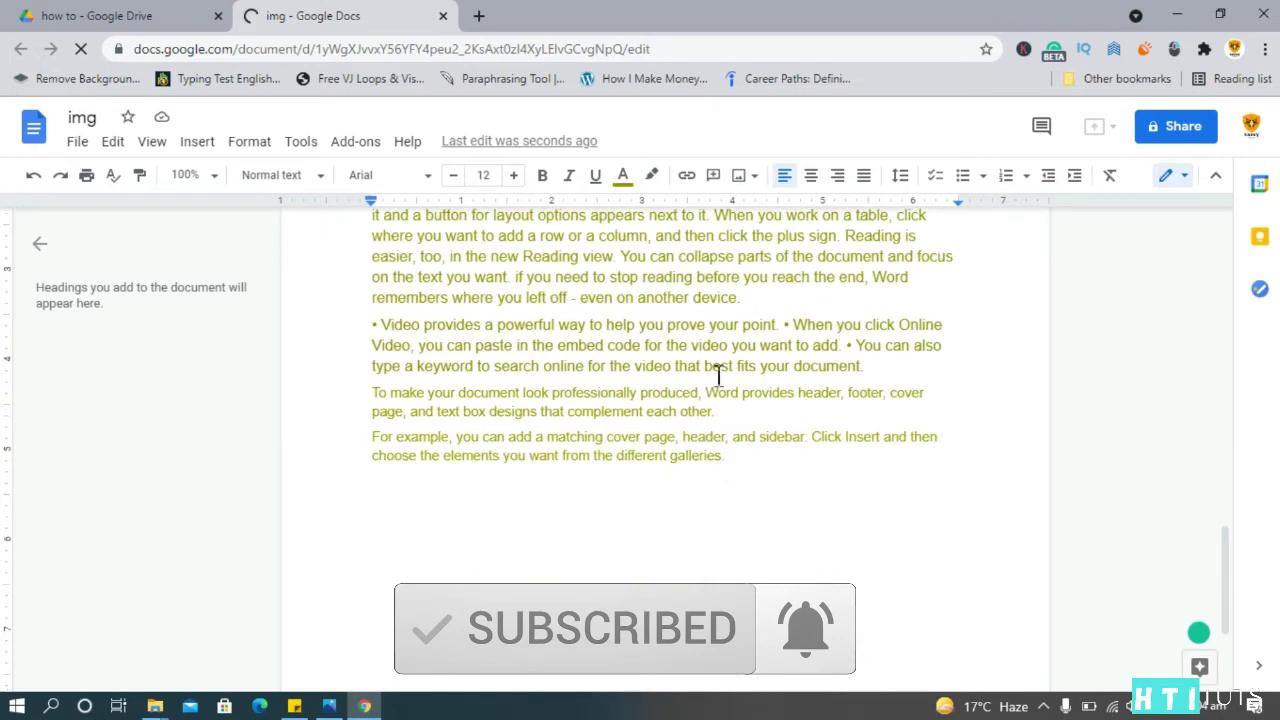
pyautogui.scroll(-1, 690, 355)
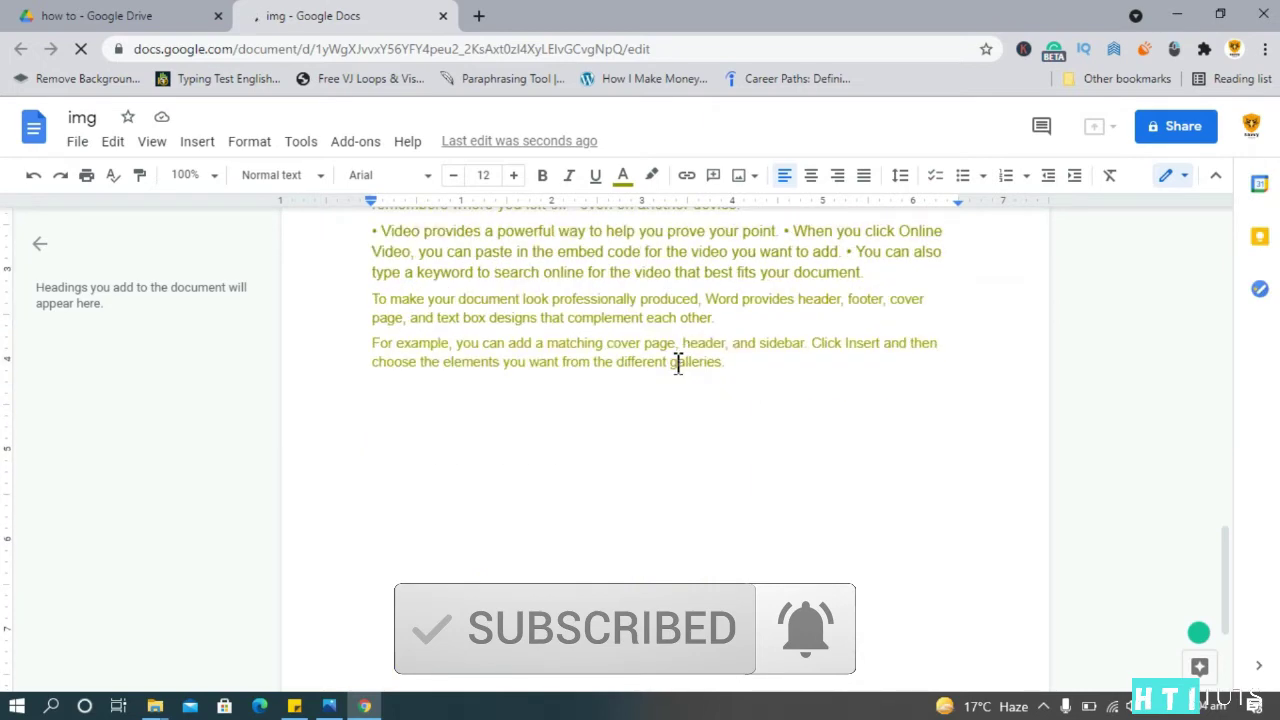
pyautogui.moveTo(677, 362); pyautogui.dragTo(873, 393)
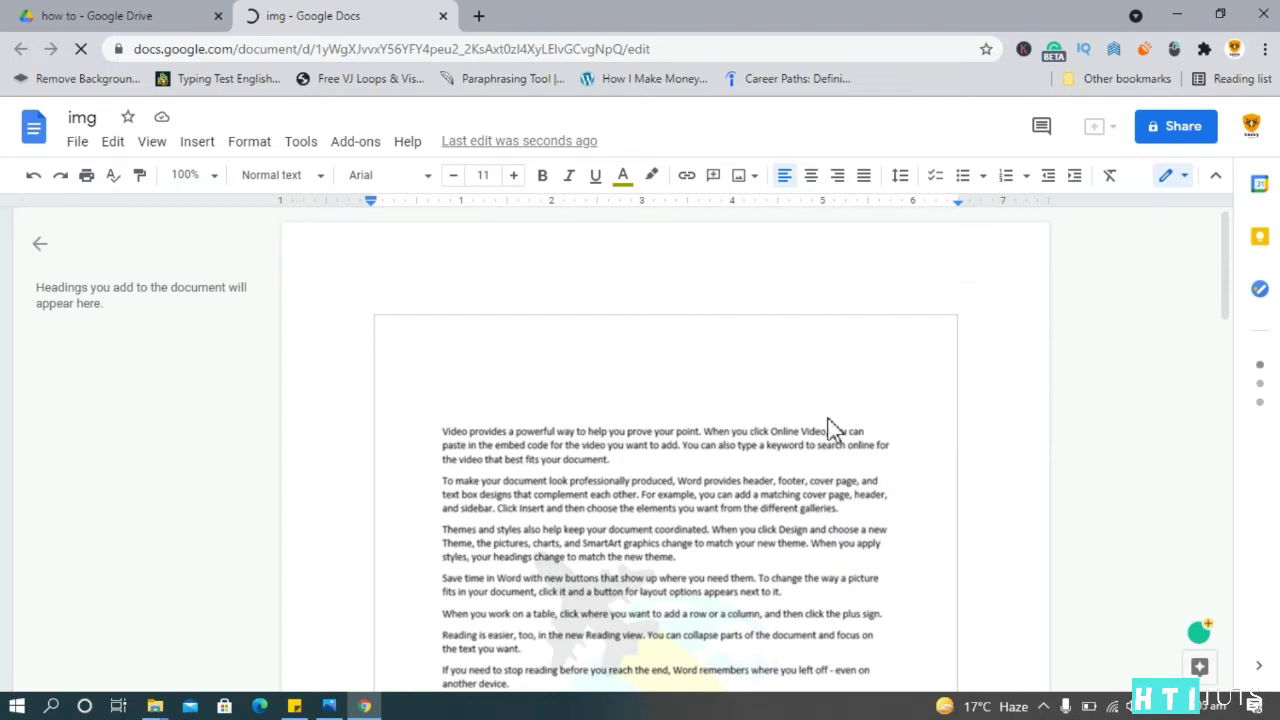
# - Delete the scanned image and the leftover horizontal line above the extracted text
pyautogui.click(838, 405)
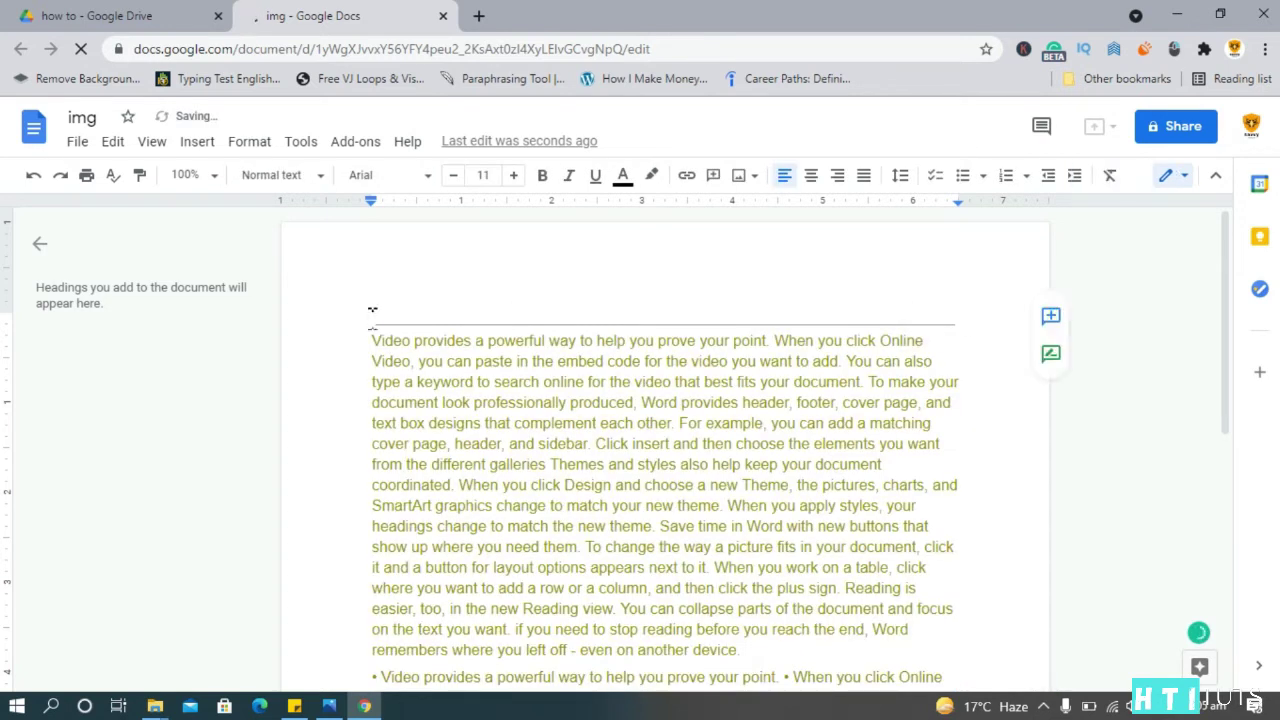
pyautogui.tripleClick(370, 318)
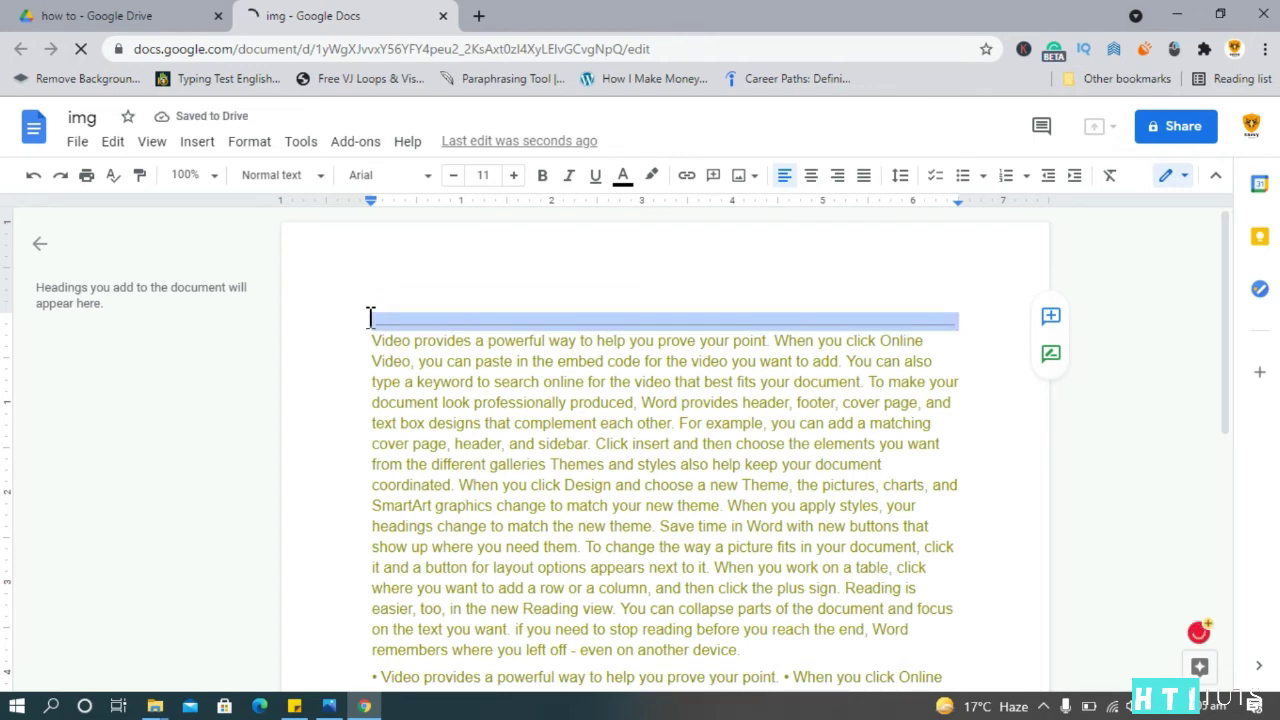
pyautogui.press('Delete')
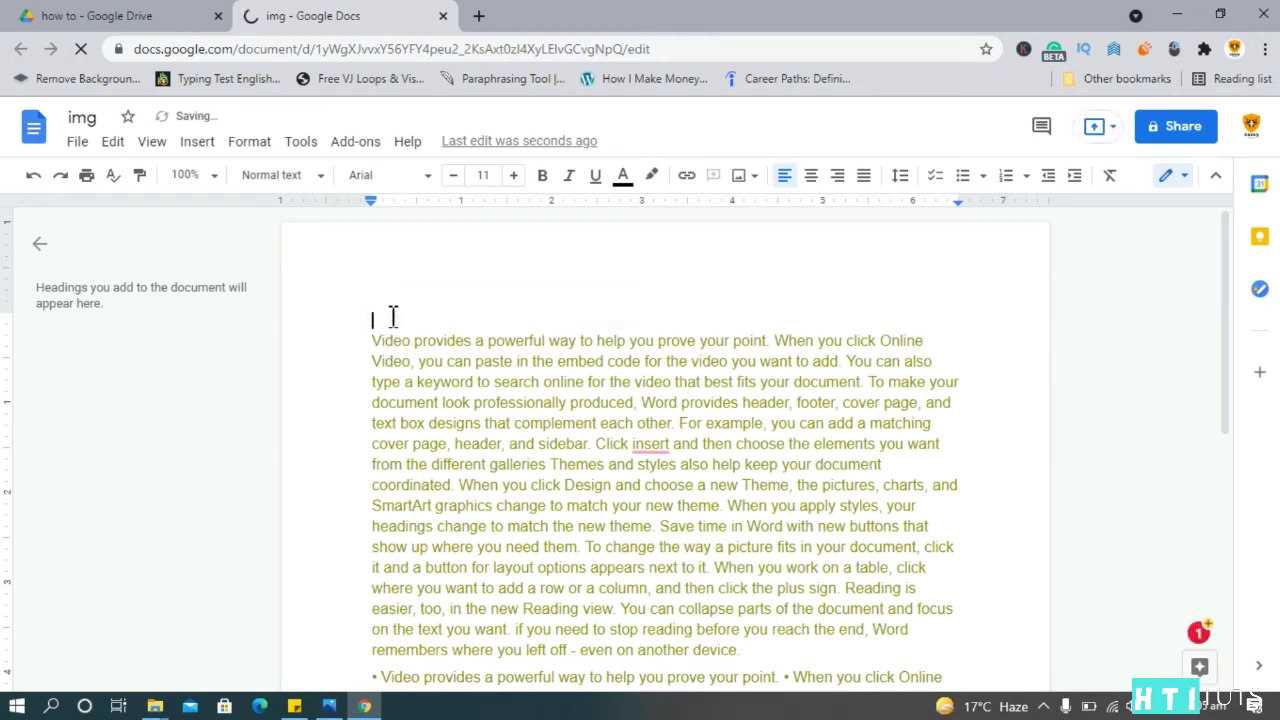
# - Set the entire document's text to size 12 in Times New Roman
pyautogui.hotkey('ctrl', 'a')
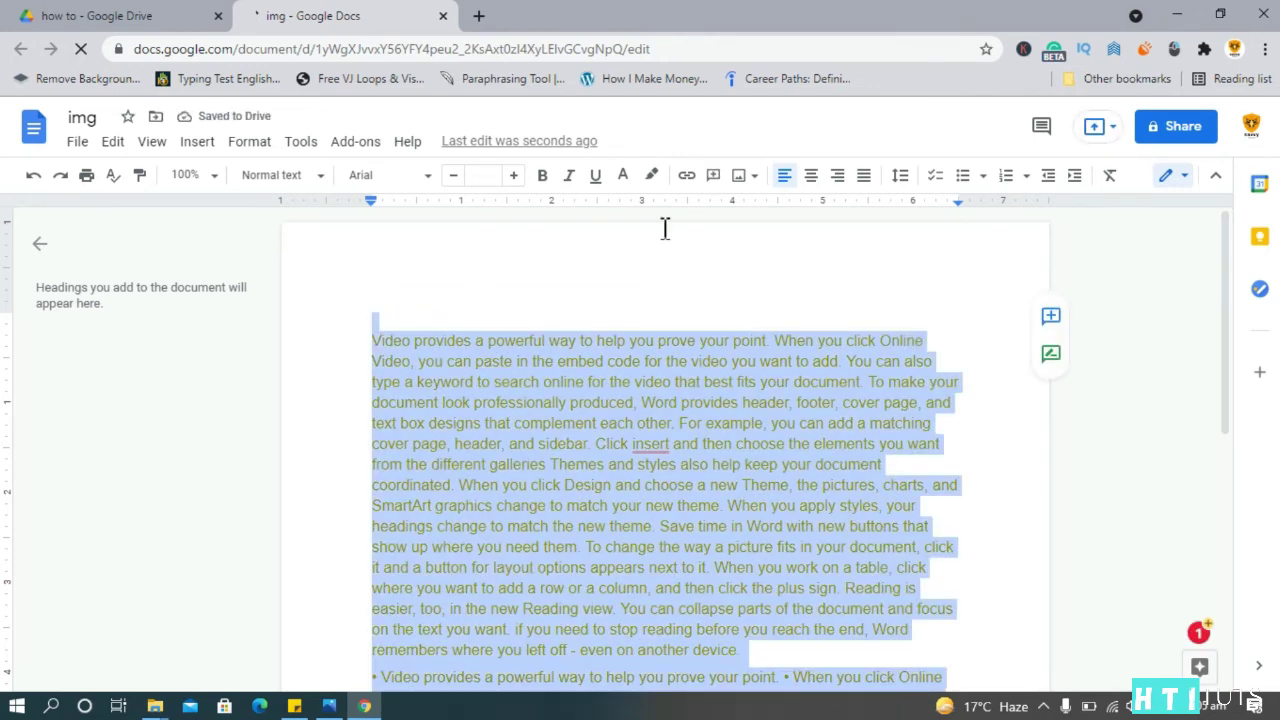
pyautogui.click(478, 177)
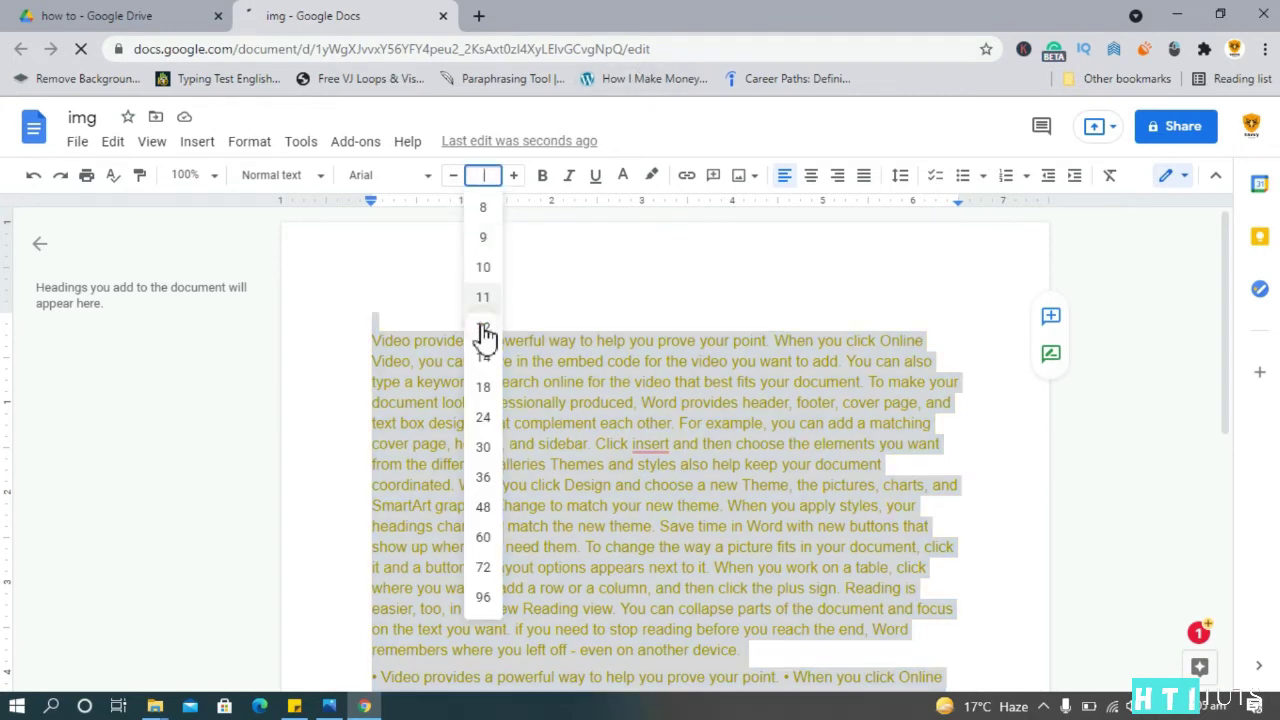
pyautogui.click(483, 330)
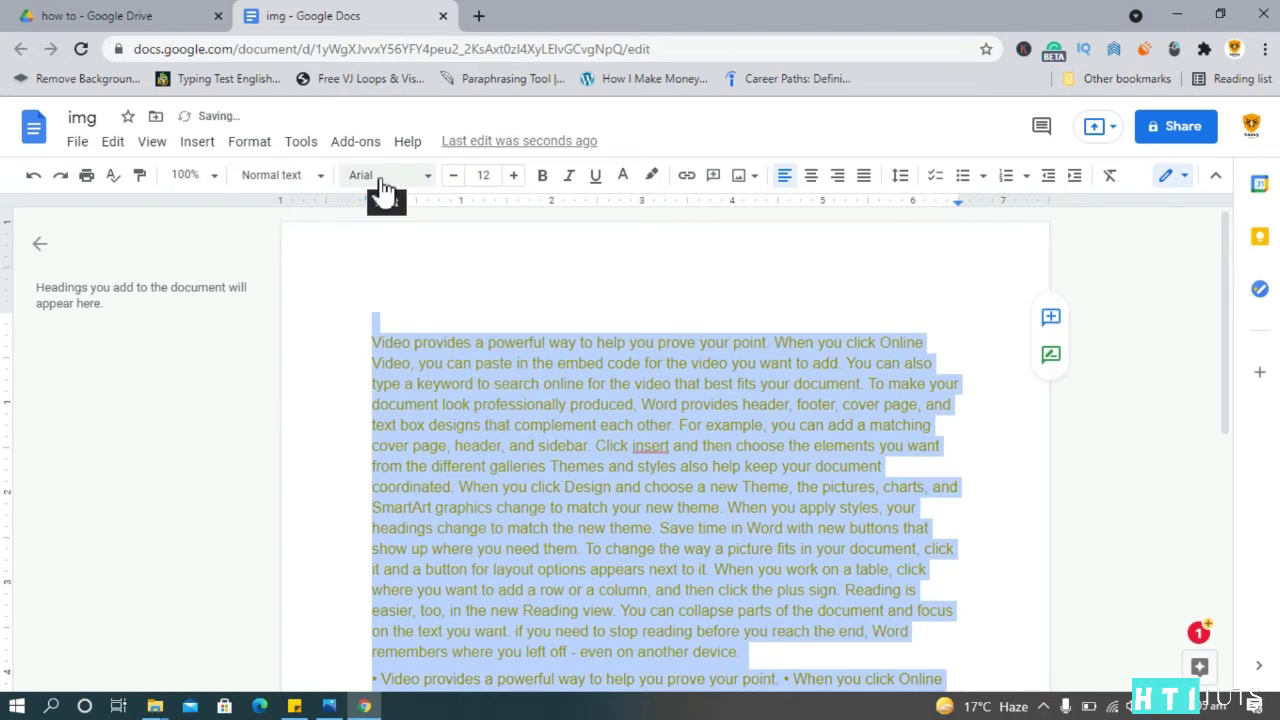
pyautogui.click(385, 177)
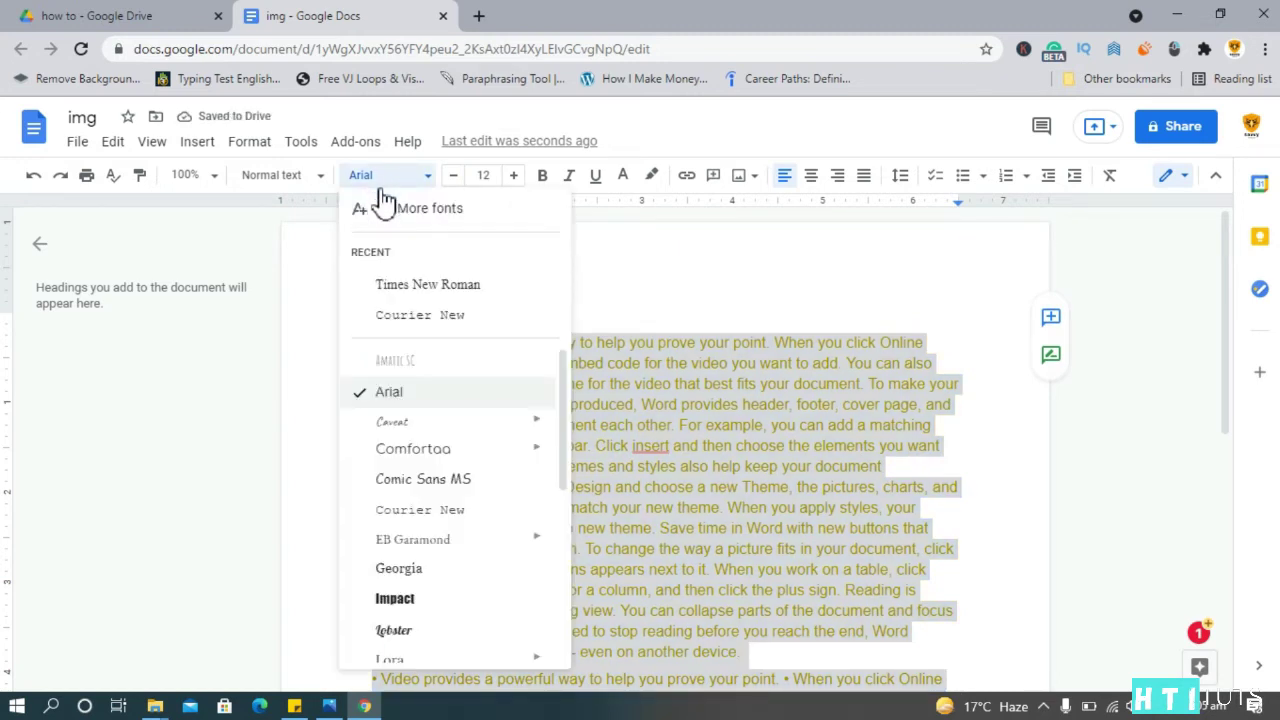
pyautogui.click(412, 292)
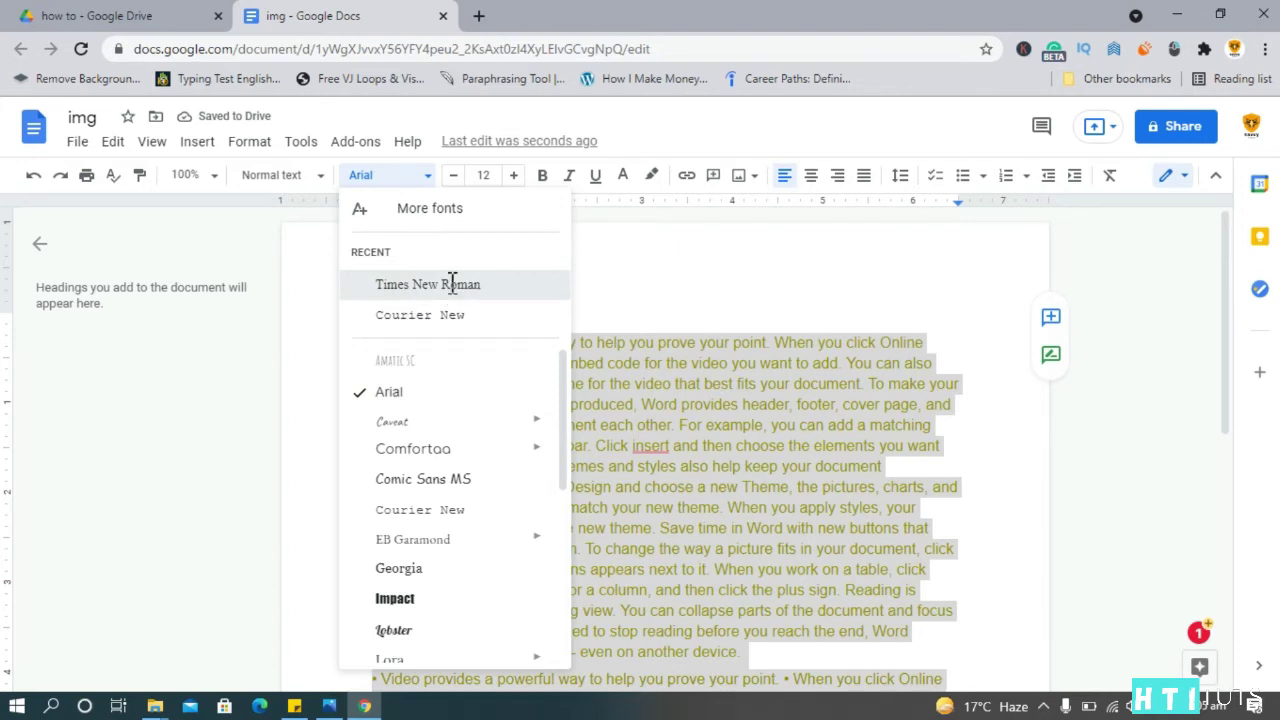
pyautogui.click(449, 280)
# - Change the text color of the whole document to black and its line spacing to 1.5
pyautogui.click(622, 177)
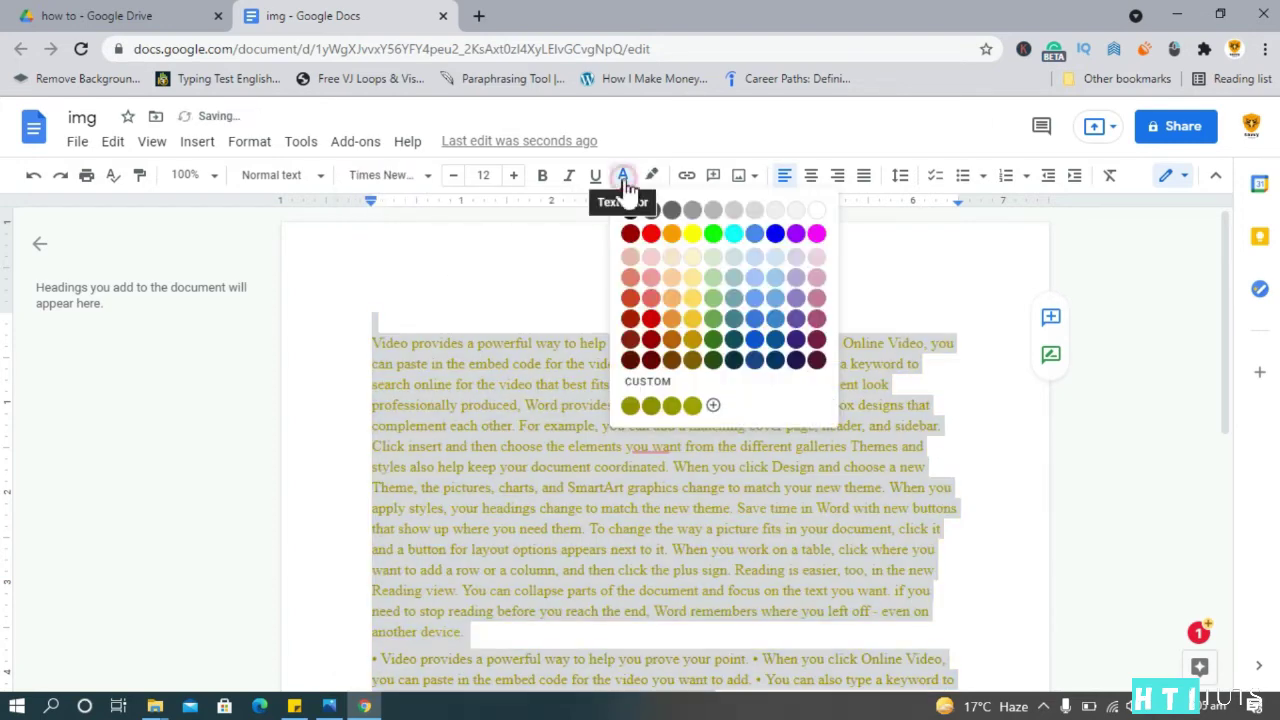
pyautogui.click(629, 212)
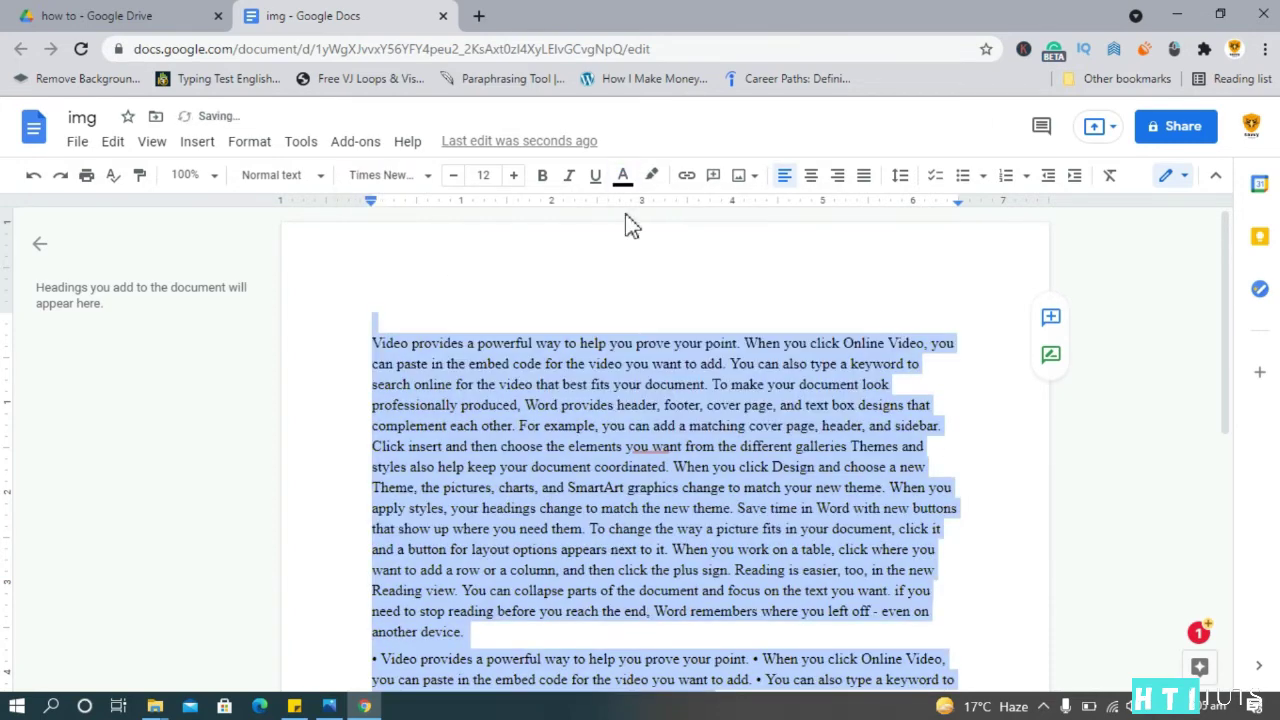
pyautogui.click(900, 178)
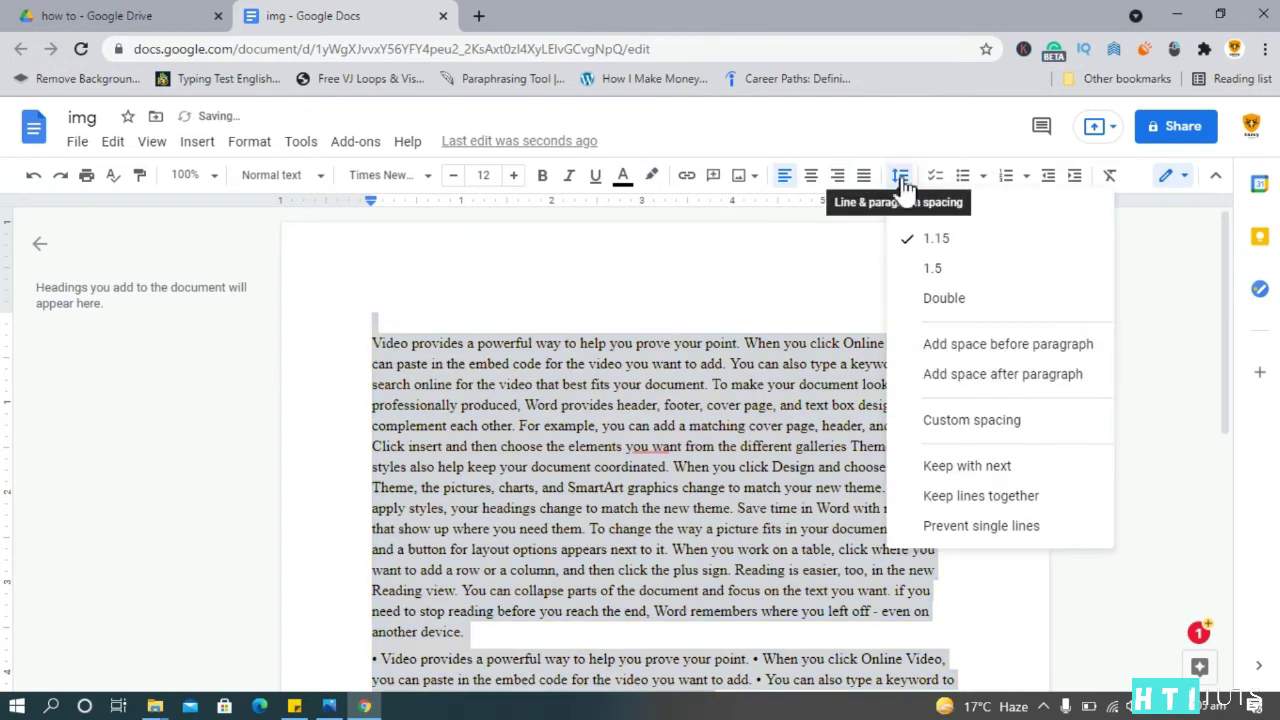
pyautogui.click(935, 270)
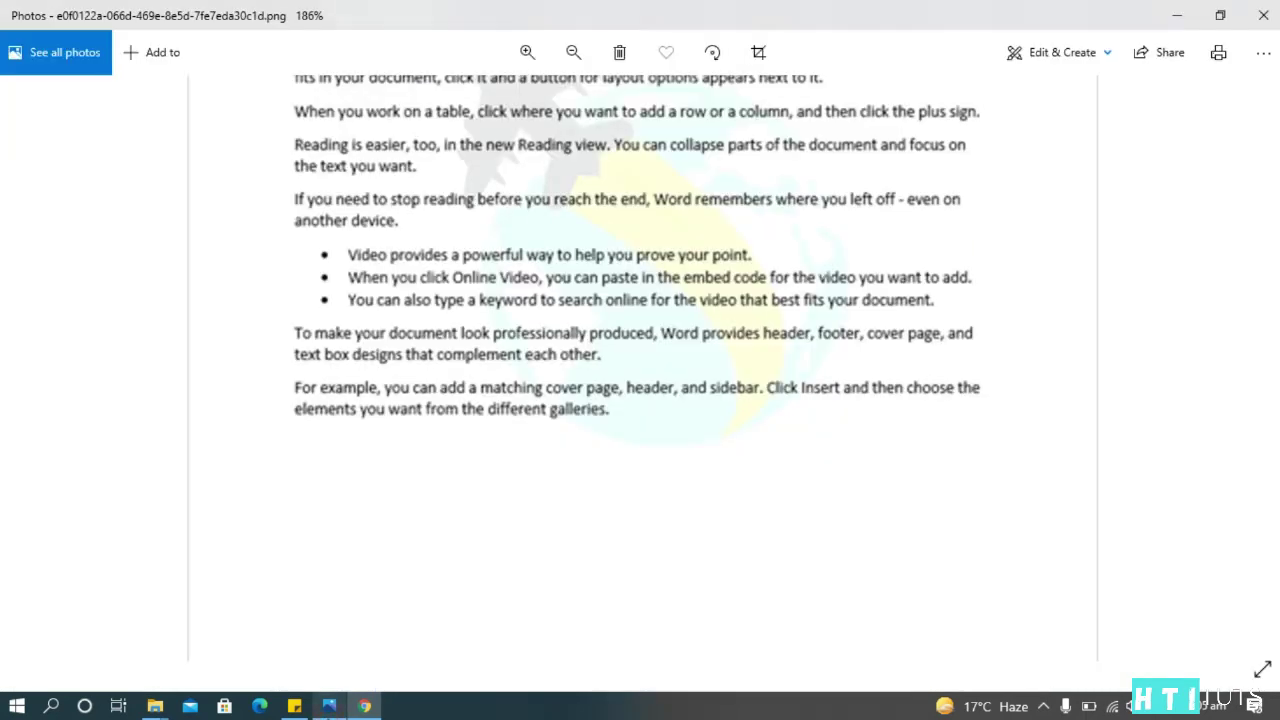
# - Check the original scan in Photos and start a new paragraph in the document before "To make your document look professionally produced"
pyautogui.click(329, 706)
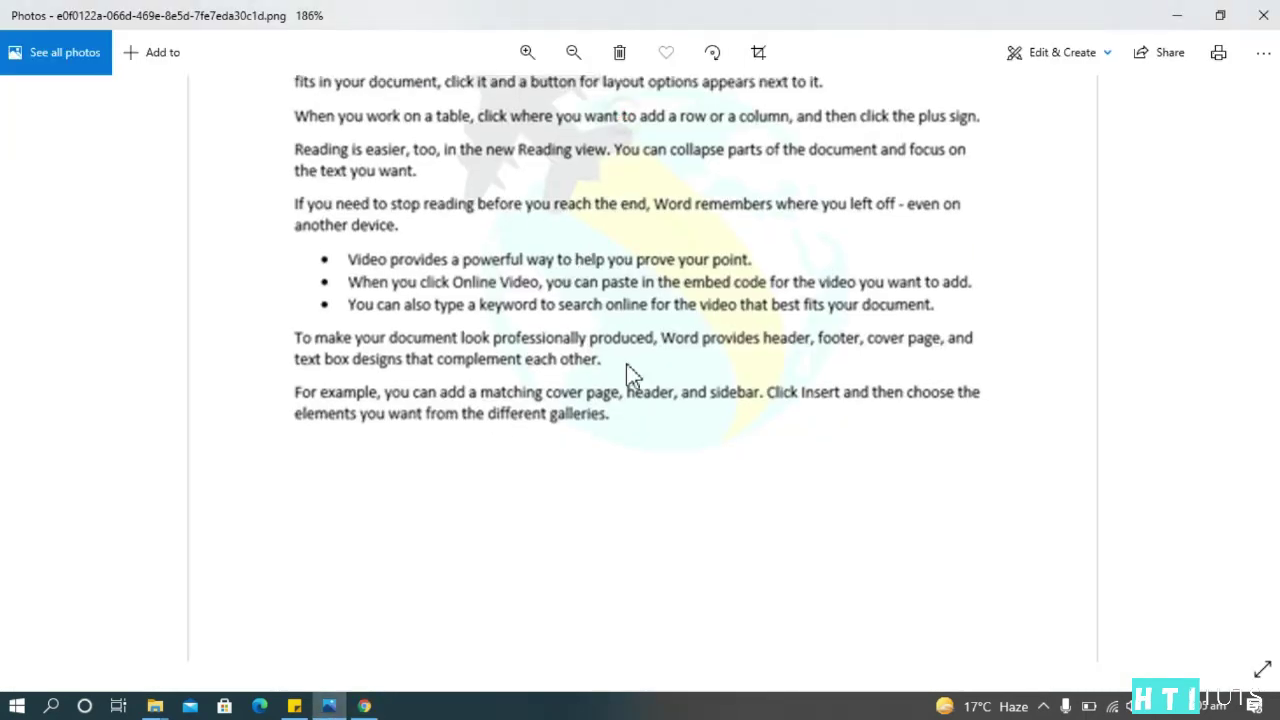
pyautogui.scroll(5, 626, 363)
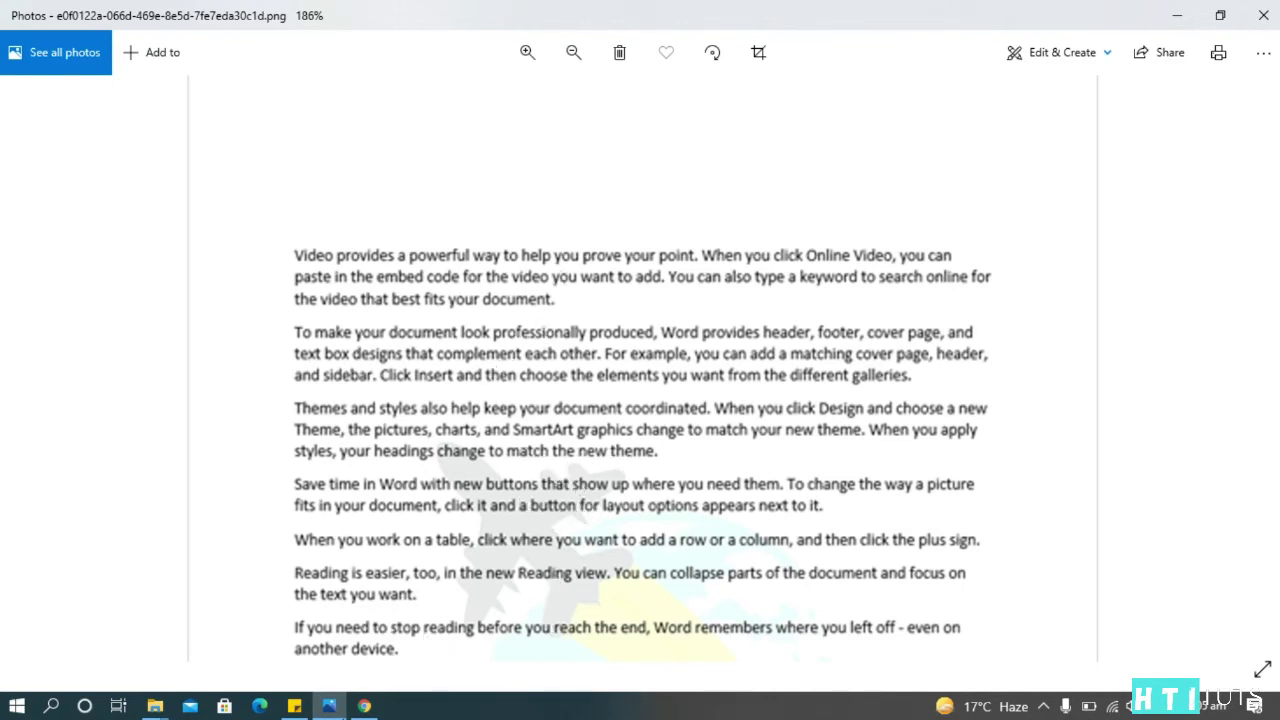
pyautogui.click(365, 706)
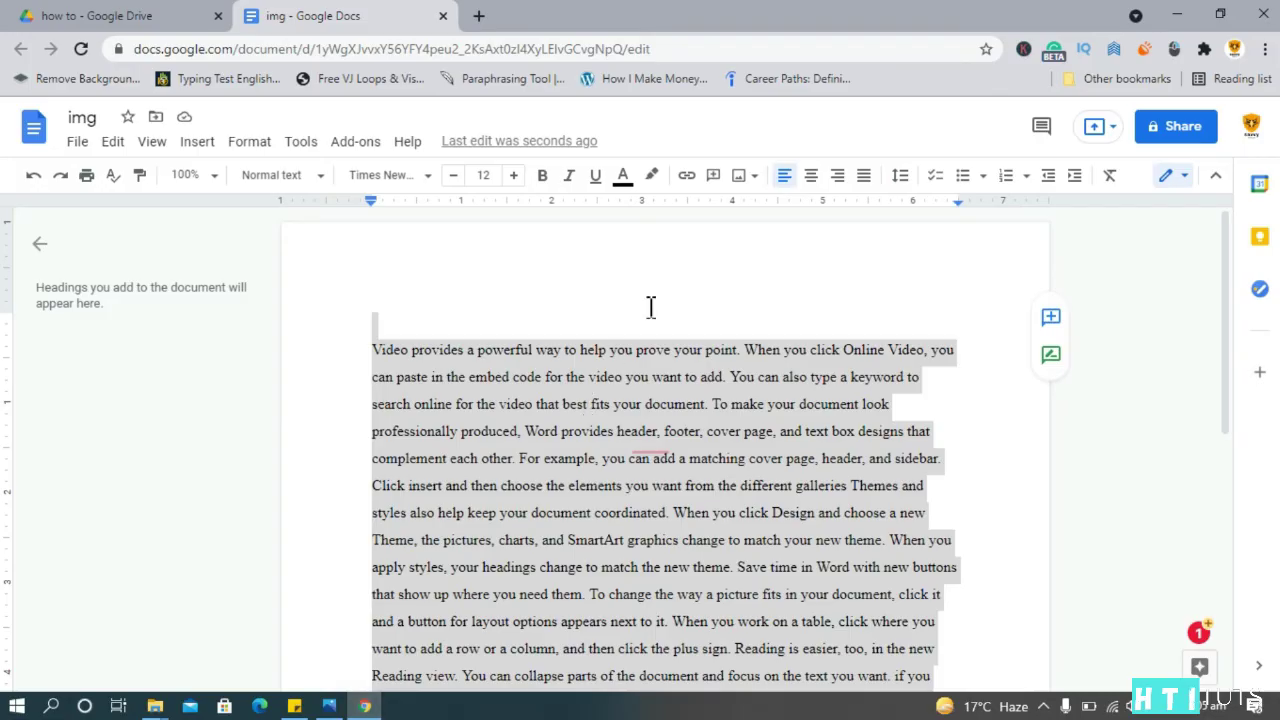
pyautogui.click(720, 407)
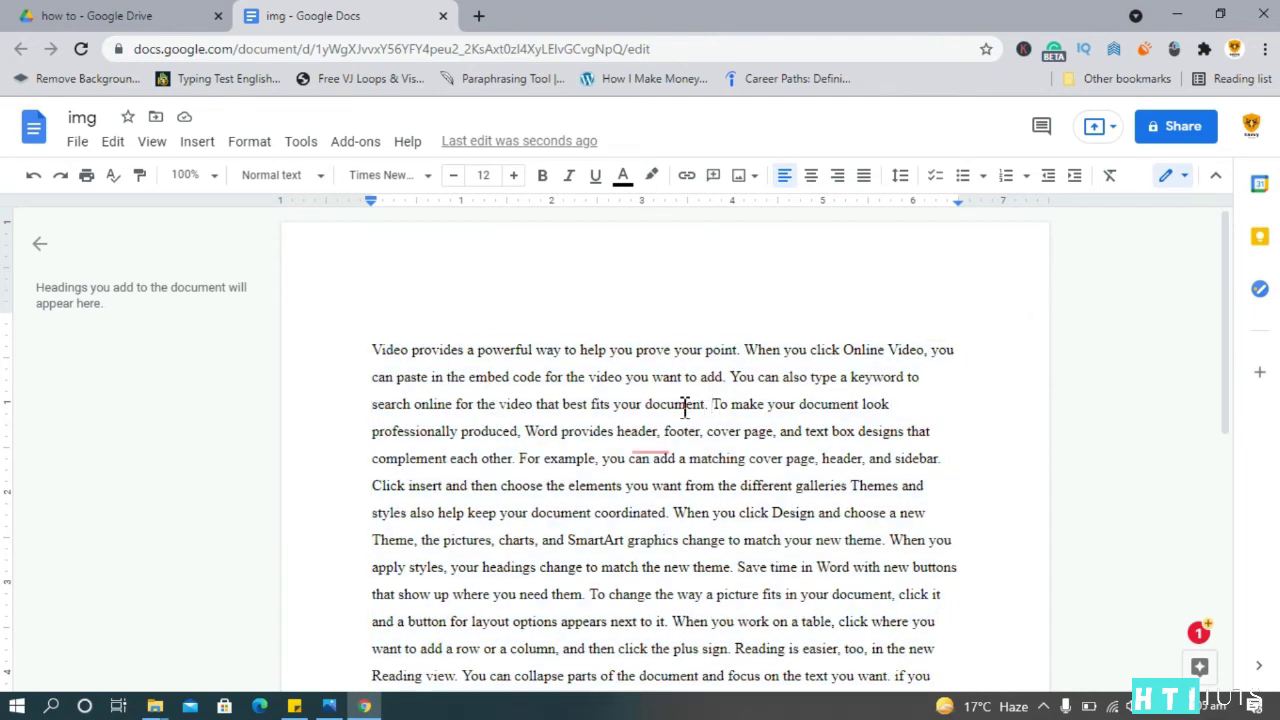
pyautogui.press('Return')
# - Following the original scan, add a period after "galleries" and start a new paragraph at "Themes and styles"
pyautogui.click(329, 706)
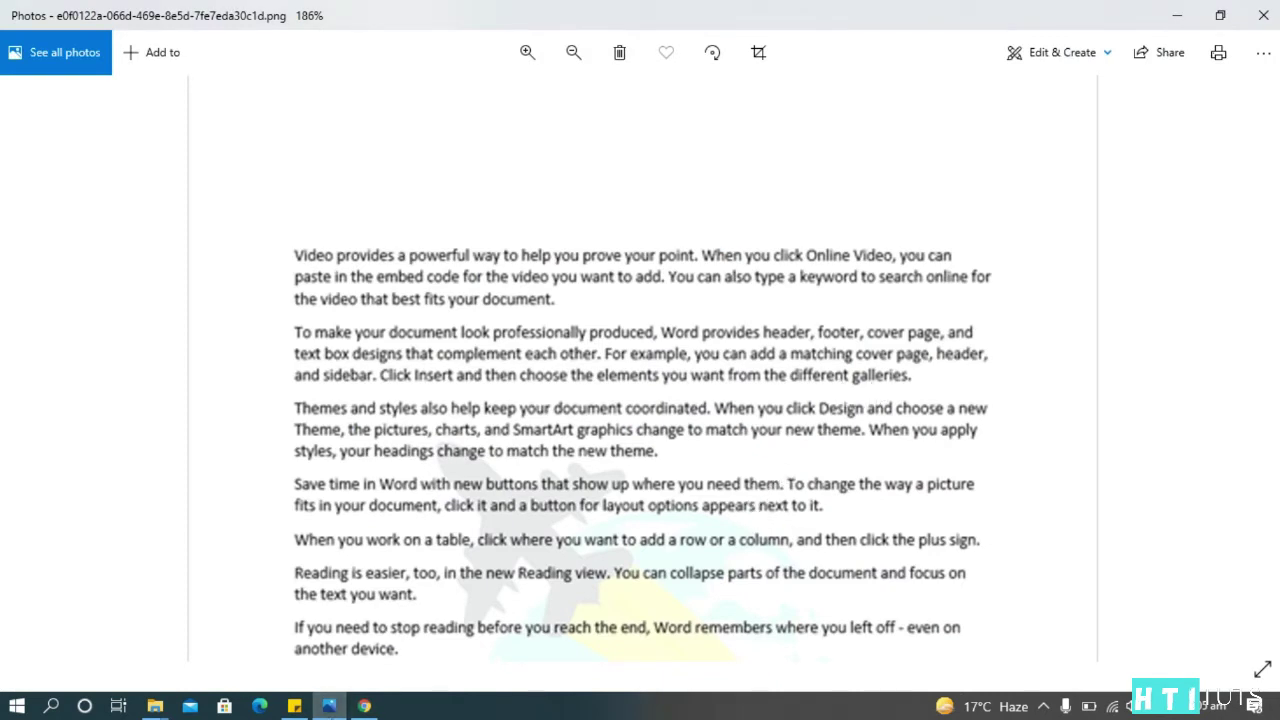
pyautogui.hotkey('alt', 'Tab')
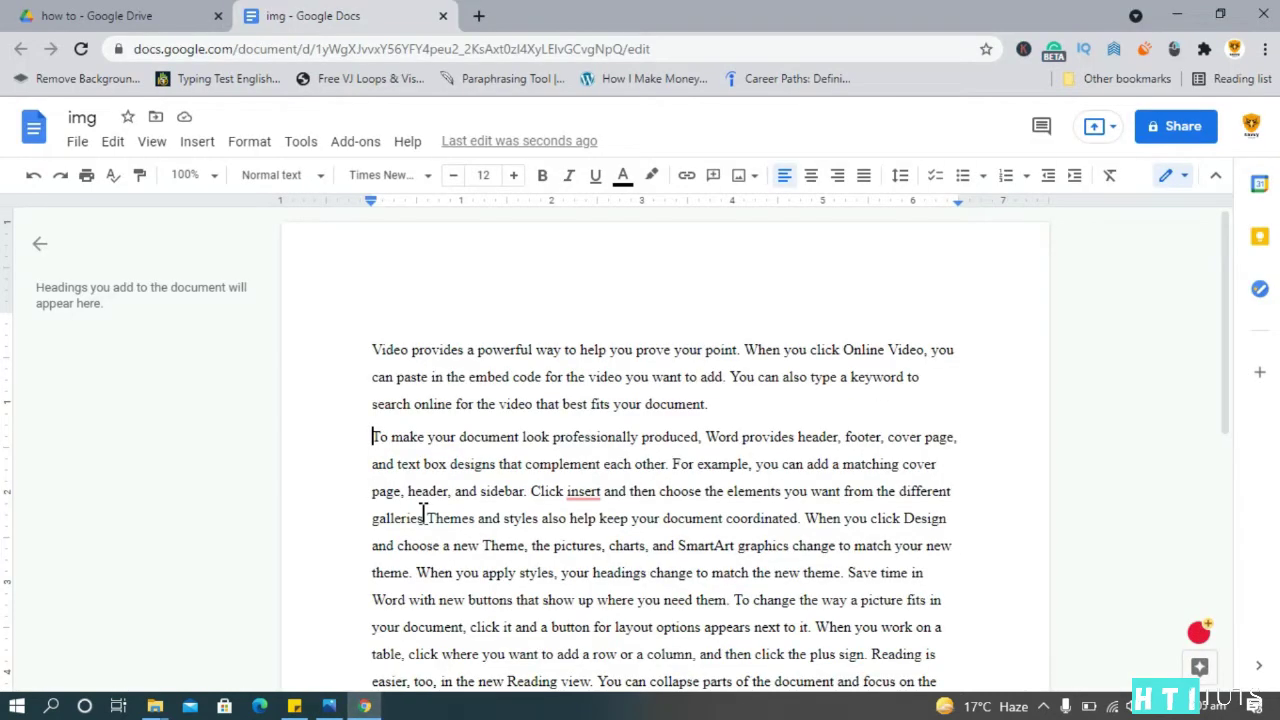
pyautogui.click(425, 520)
pyautogui.write('.')
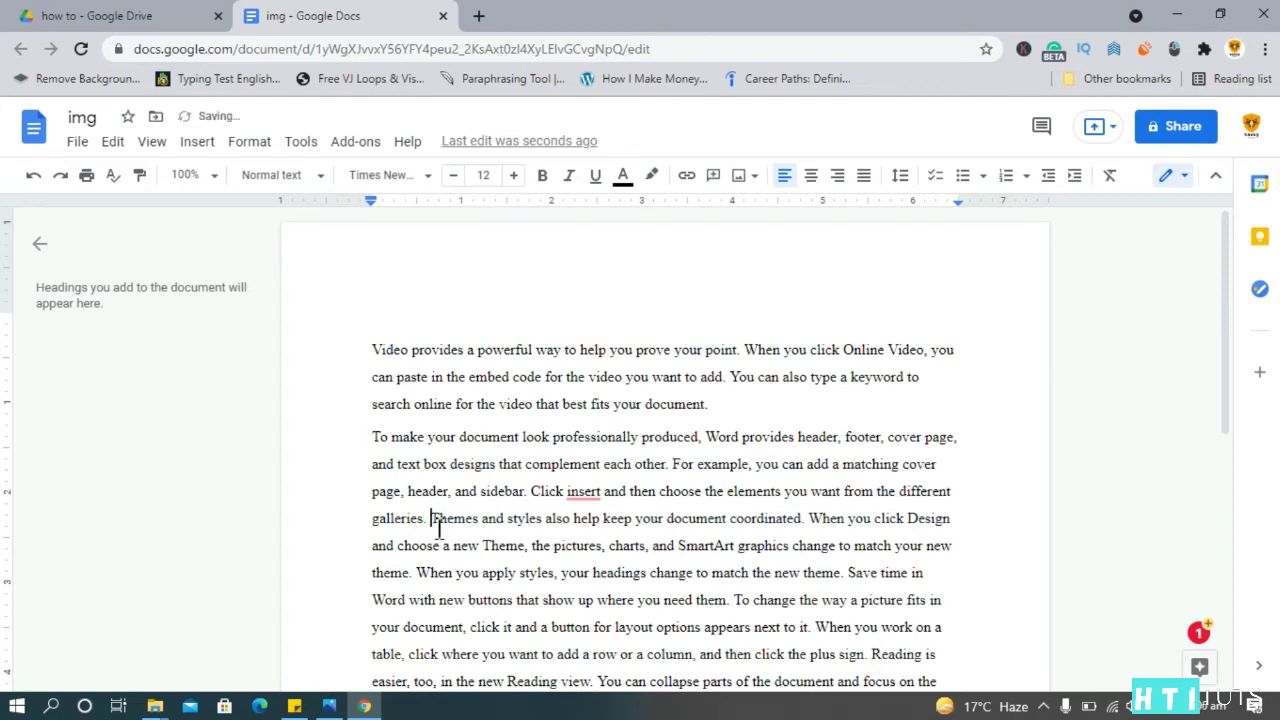
pyautogui.press('Return')
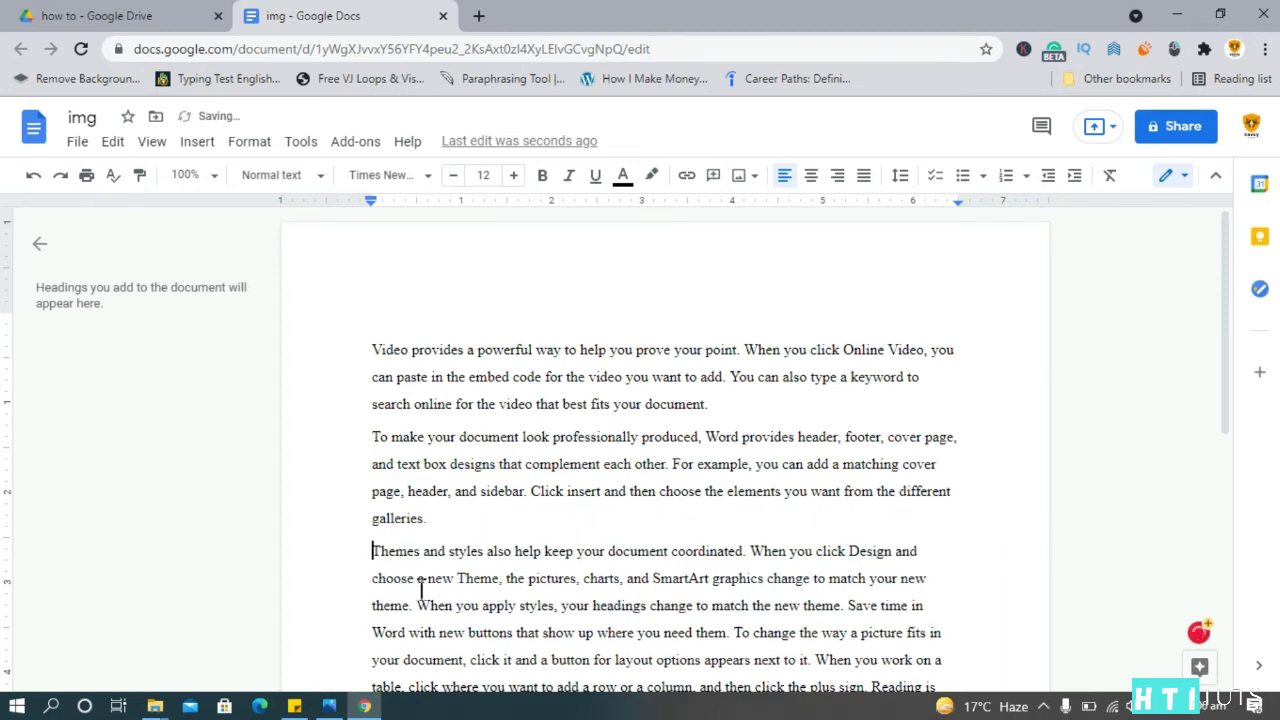
# - Check the original scan in Photos and start a new paragraph in the document at "Save time in Word"
pyautogui.scroll(-1, 423, 591)
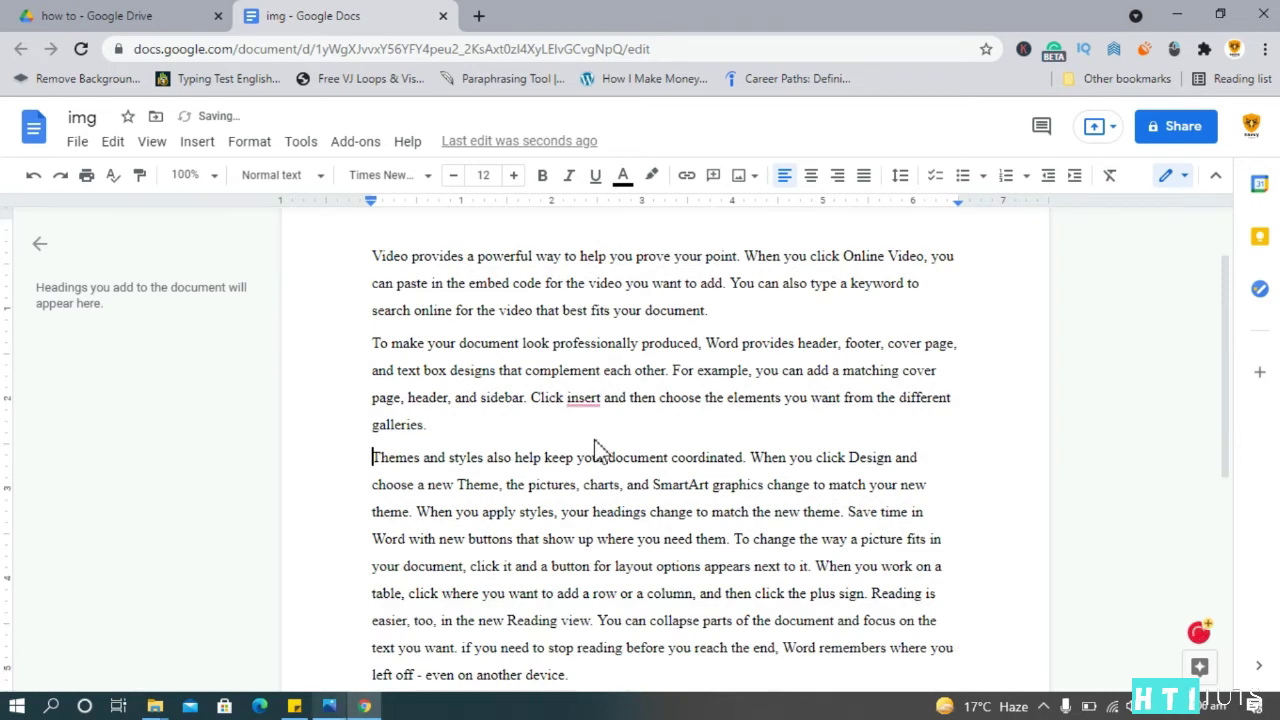
pyautogui.hotkey('alt', 'Tab')
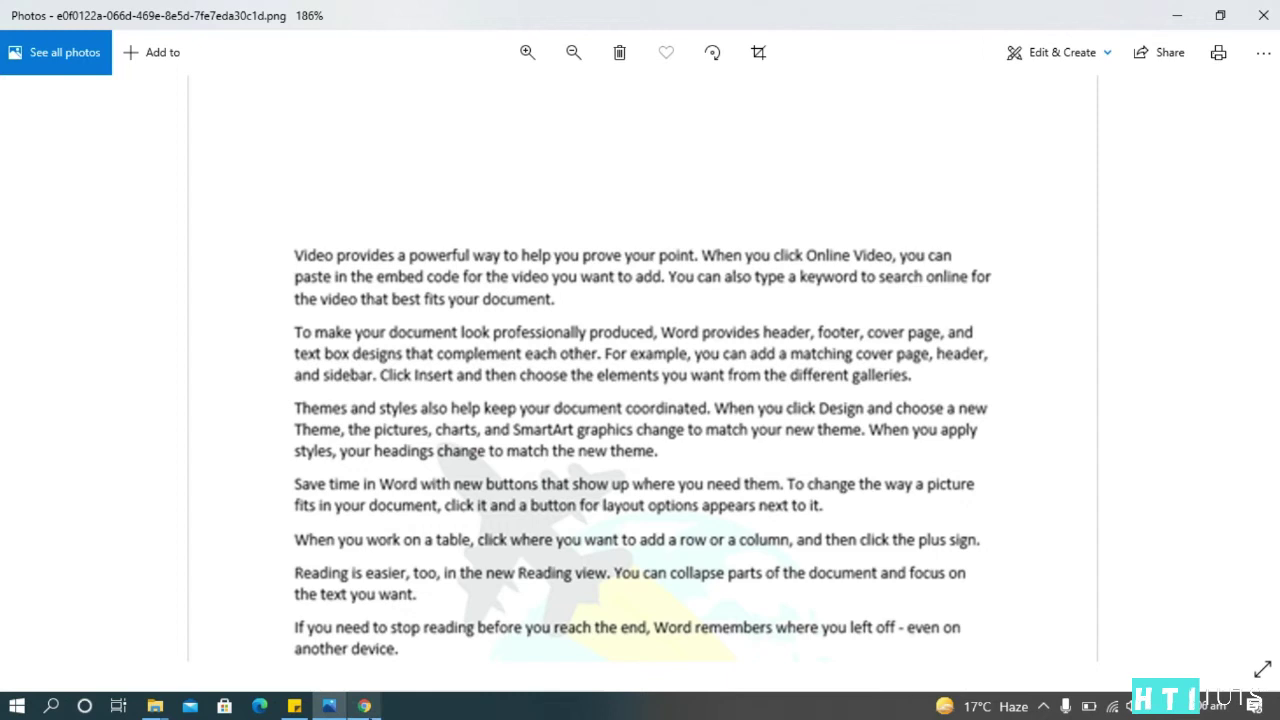
pyautogui.click(434, 688)
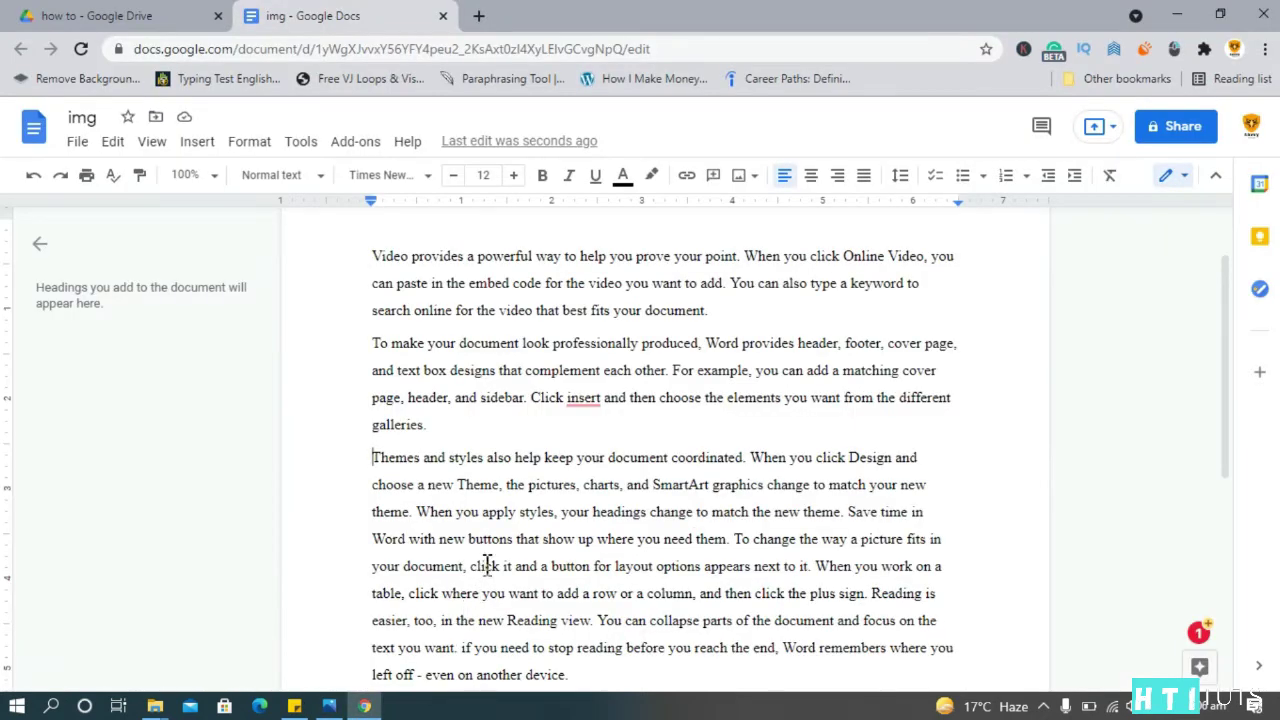
pyautogui.click(851, 515)
pyautogui.press('Return')
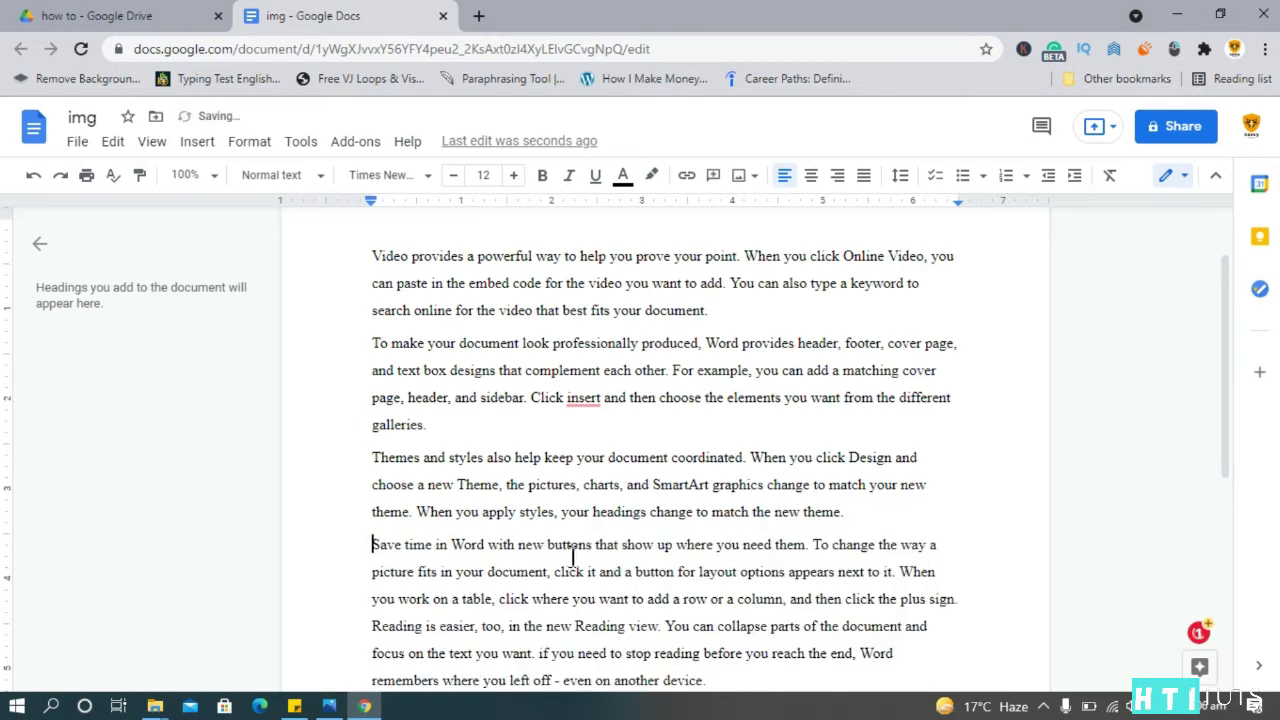
# - Following the original scan, start new paragraphs at "When you work on a table" and "Reading is easier"
pyautogui.scroll(-2, 573, 556)
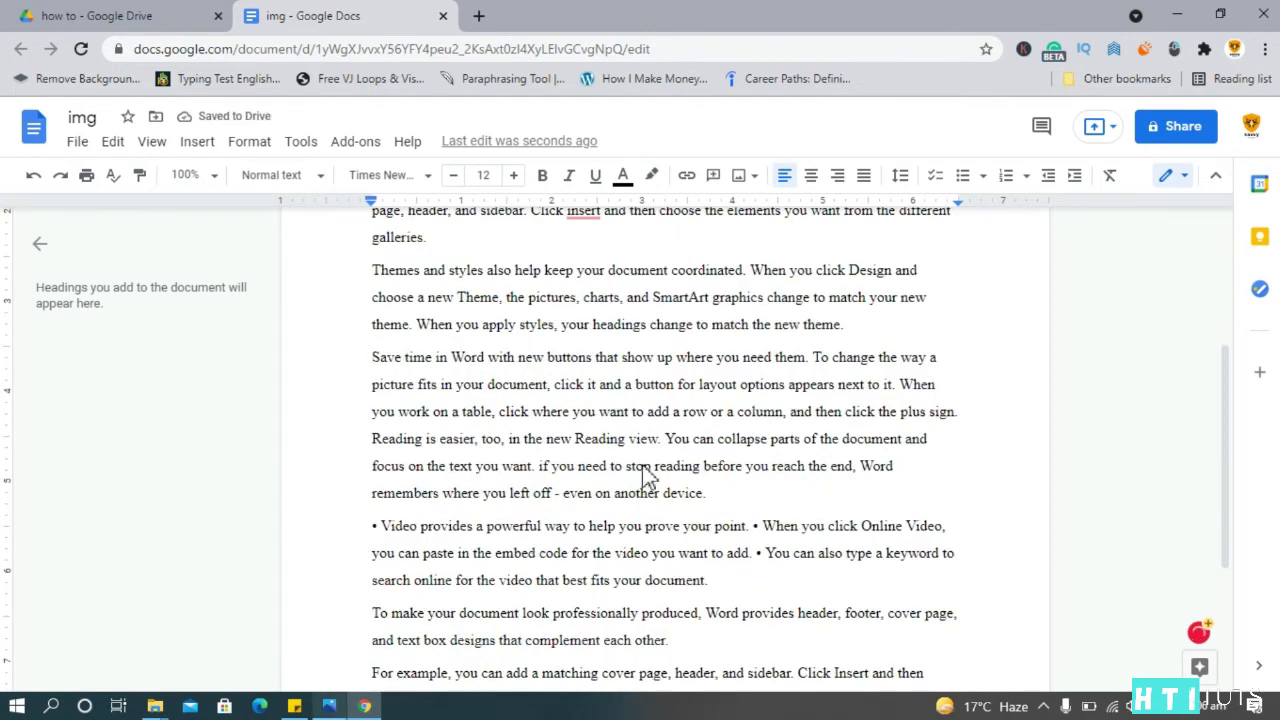
pyautogui.hotkey('alt', 'Tab')
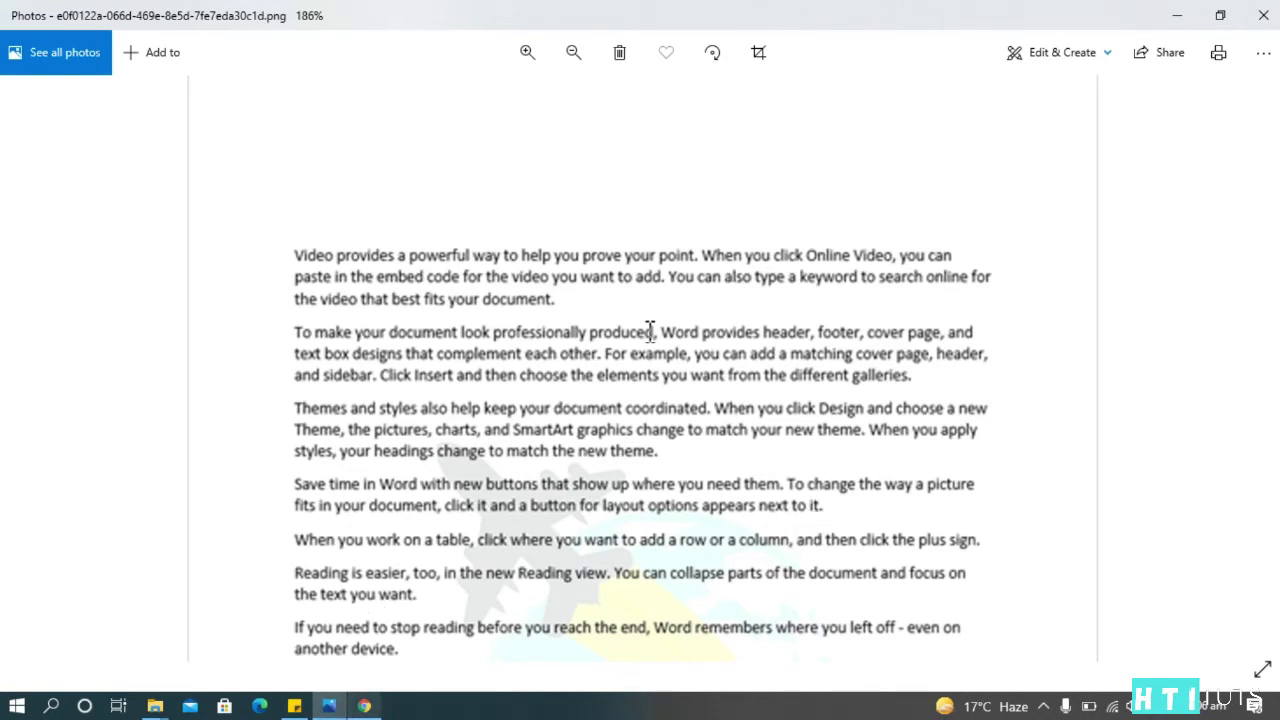
pyautogui.hotkey('alt', 'Tab')
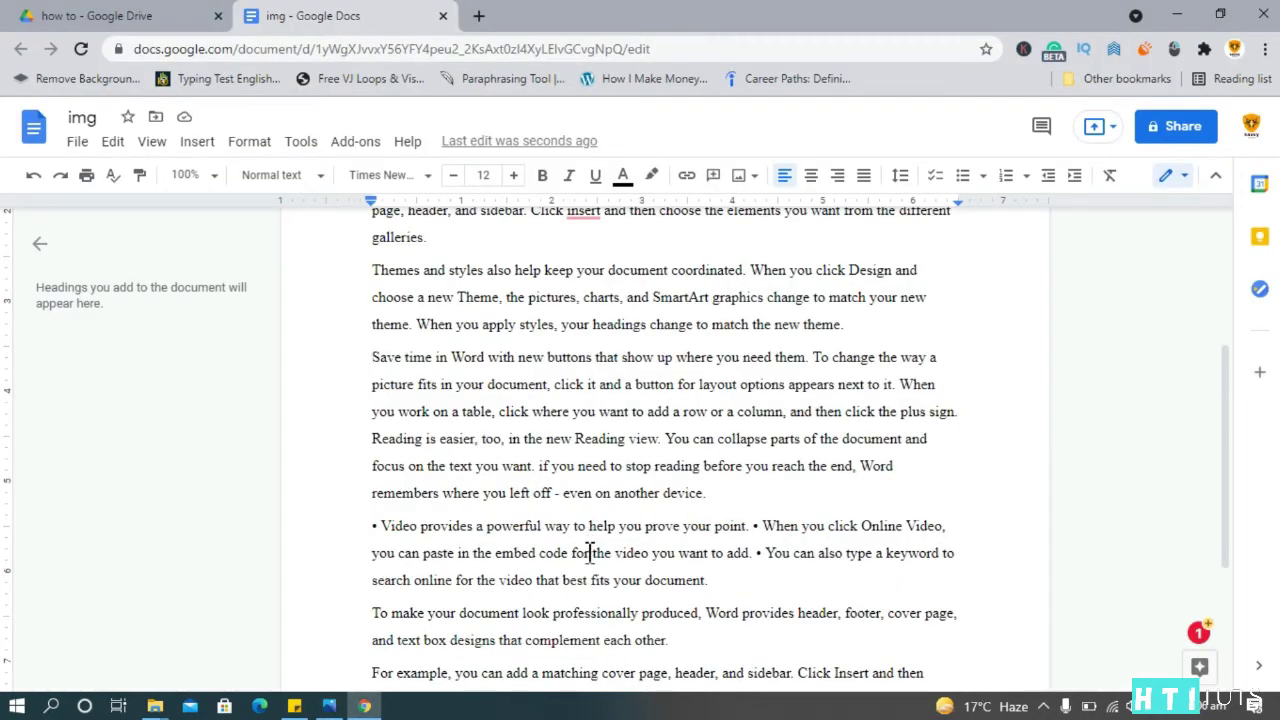
pyautogui.click(903, 386)
pyautogui.press('Return')
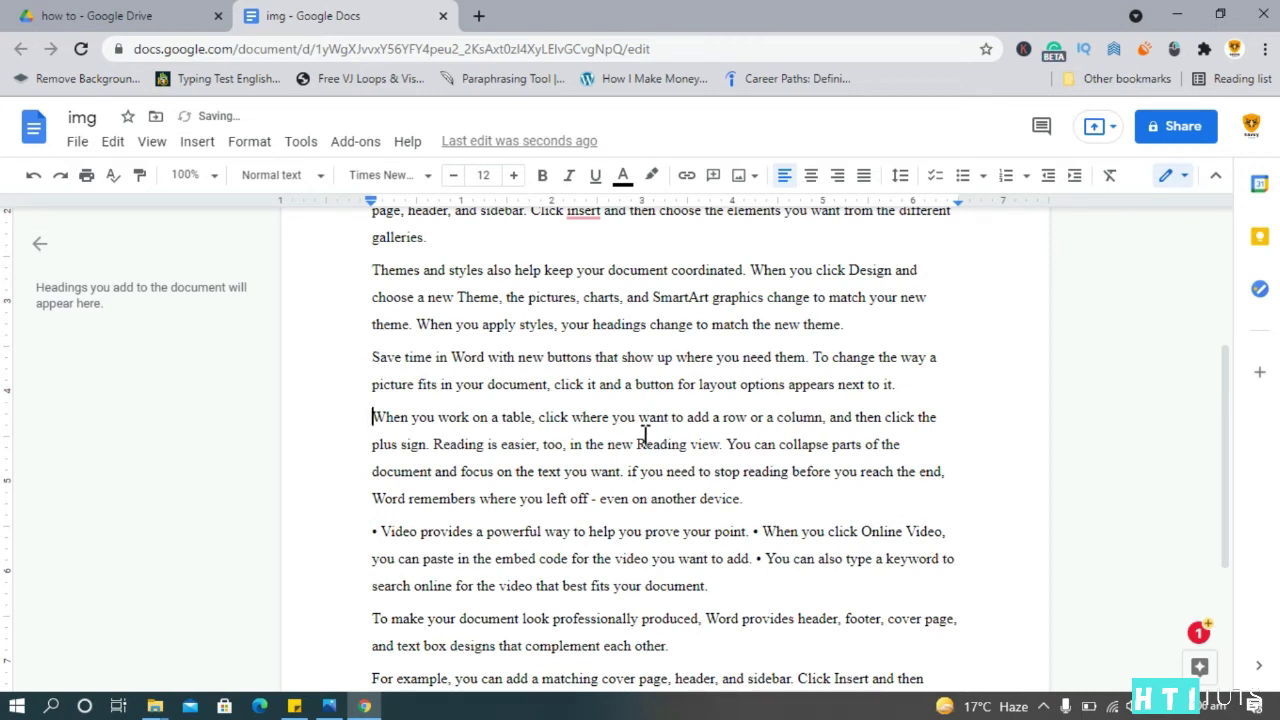
pyautogui.click(434, 444)
pyautogui.press('Return')
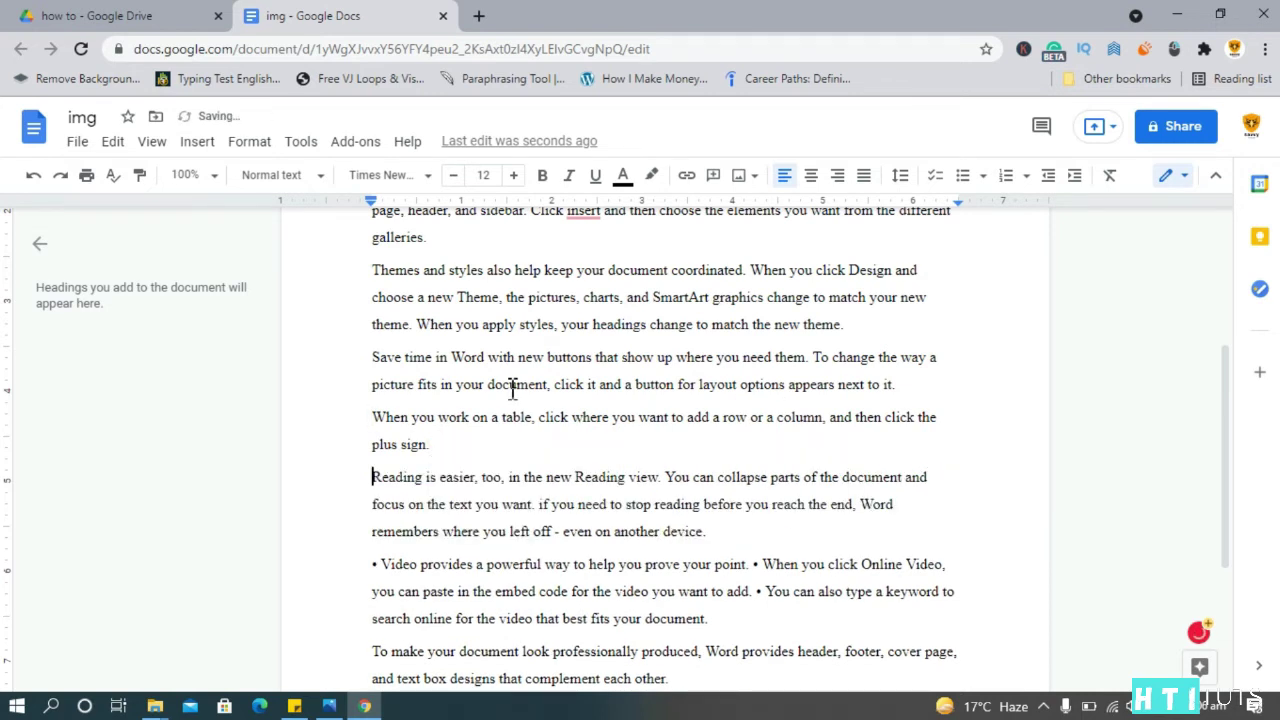
# - Compare with the original scan again and start a new paragraph at "if you need to stop reading"
pyautogui.click(329, 706)
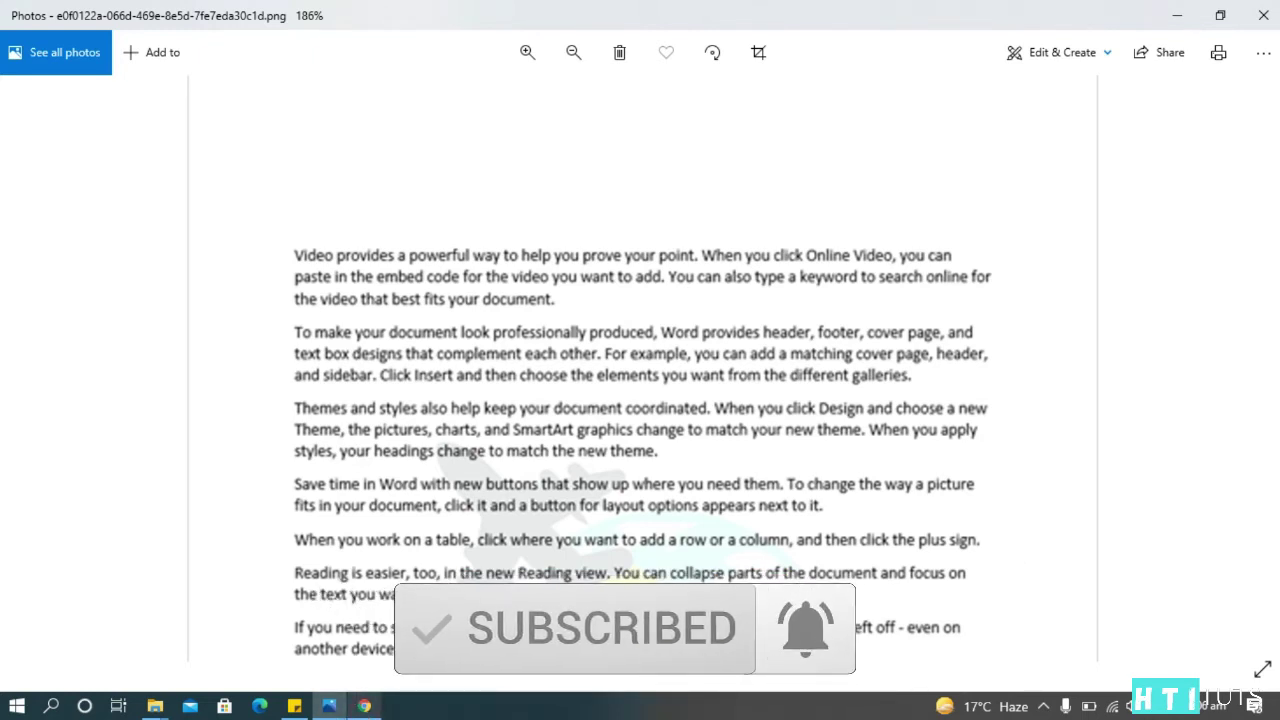
pyautogui.click(365, 706)
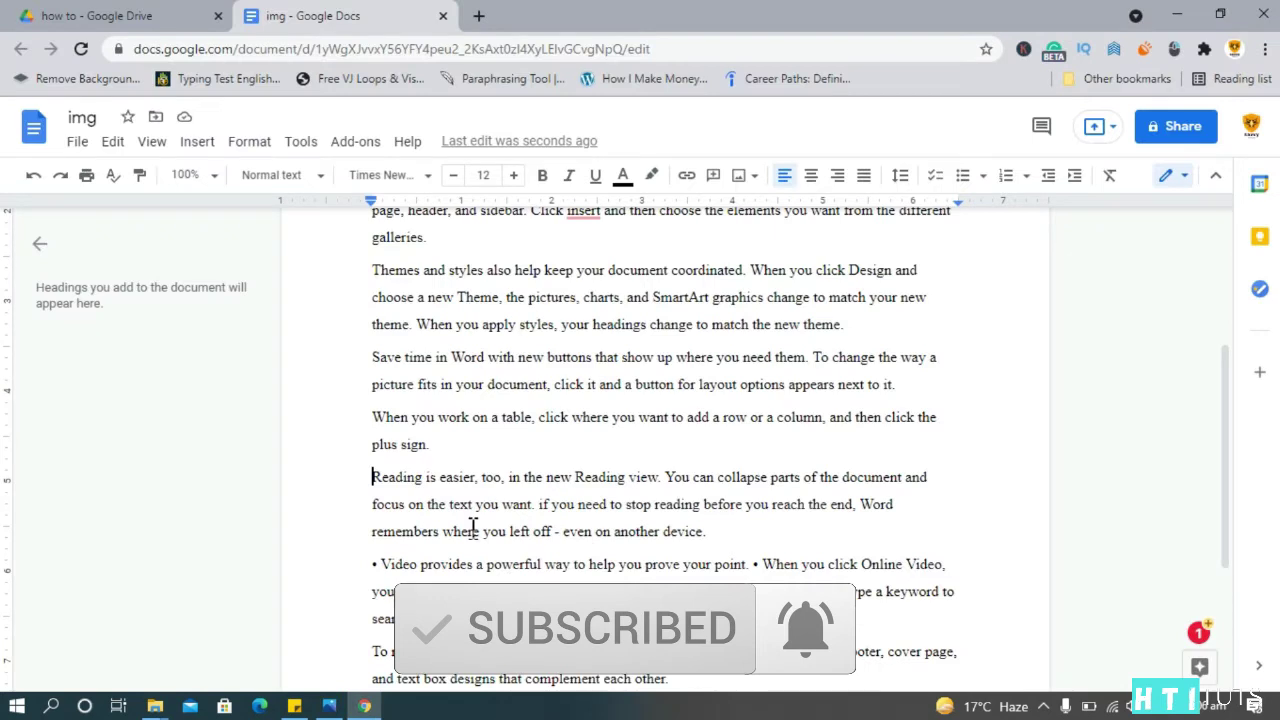
pyautogui.click(541, 504)
pyautogui.press('Return')
pyautogui.press('Delete')
pyautogui.write('I')
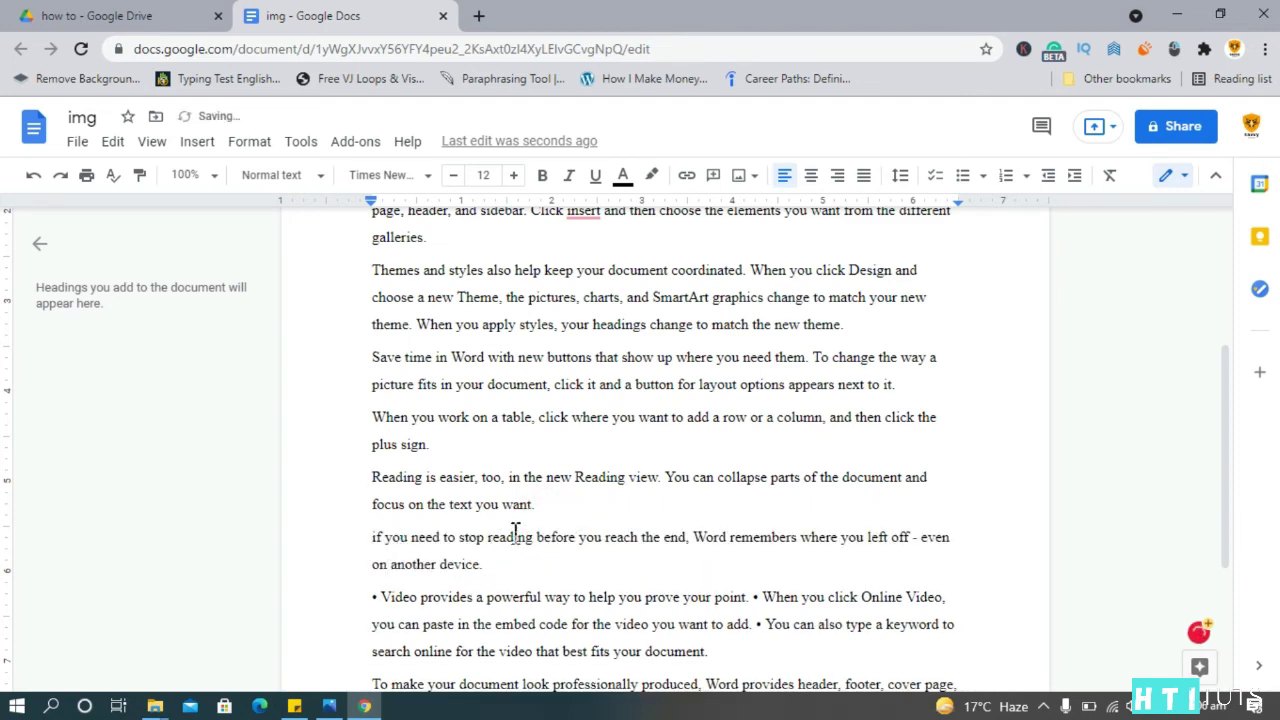
# - Remove the plain bullet character before "Video provides a powerful way" and format that paragraph as a bulleted list
pyautogui.scroll(-1, 515, 530)
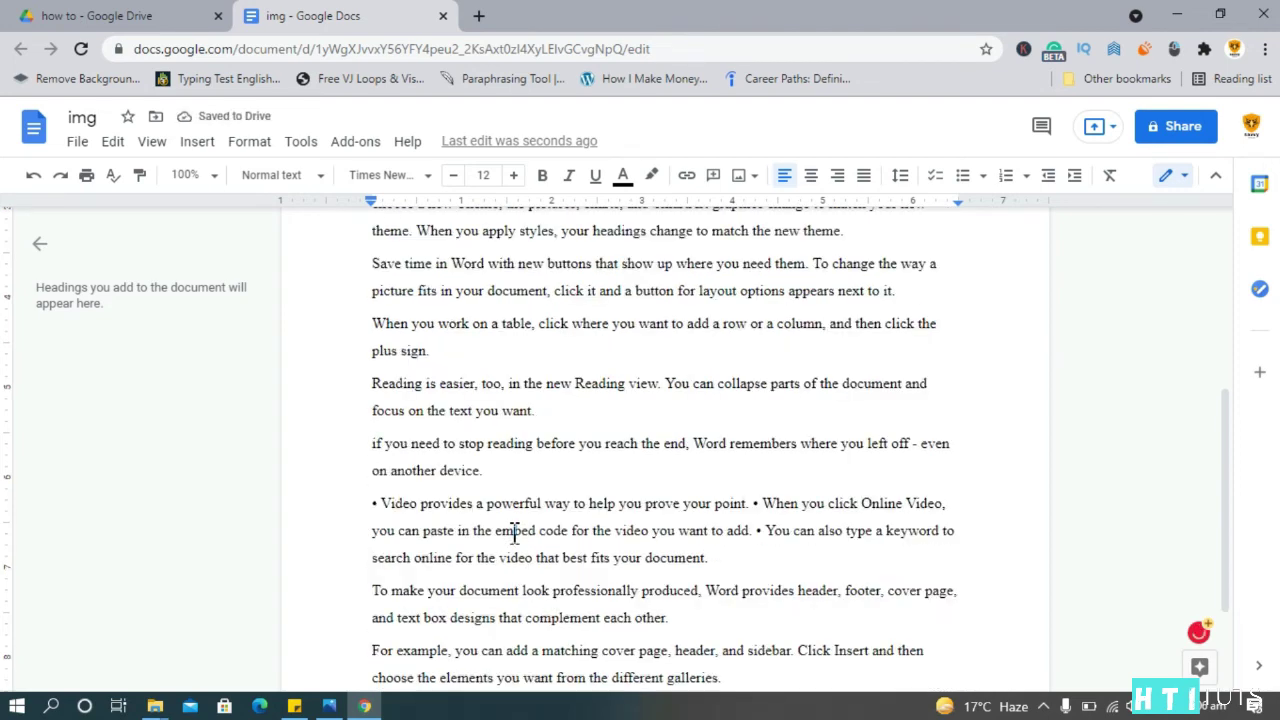
pyautogui.doubleClick(375, 503)
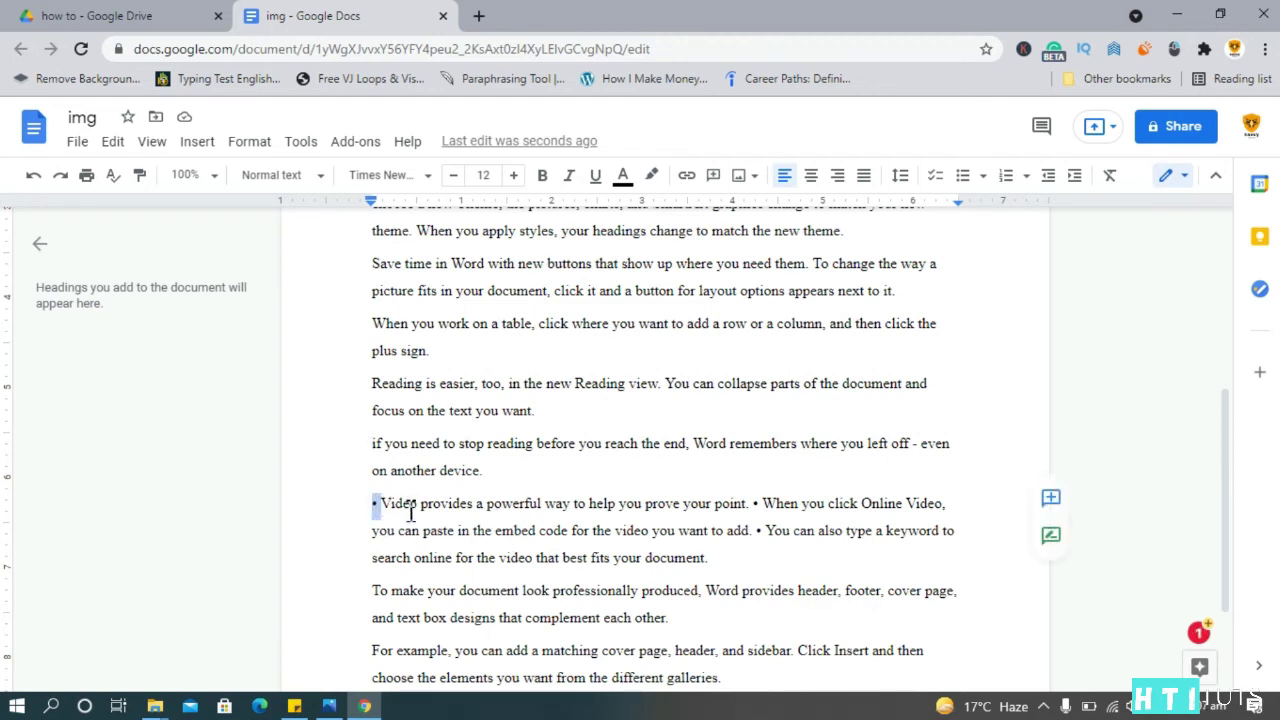
pyautogui.press('BackSpace')
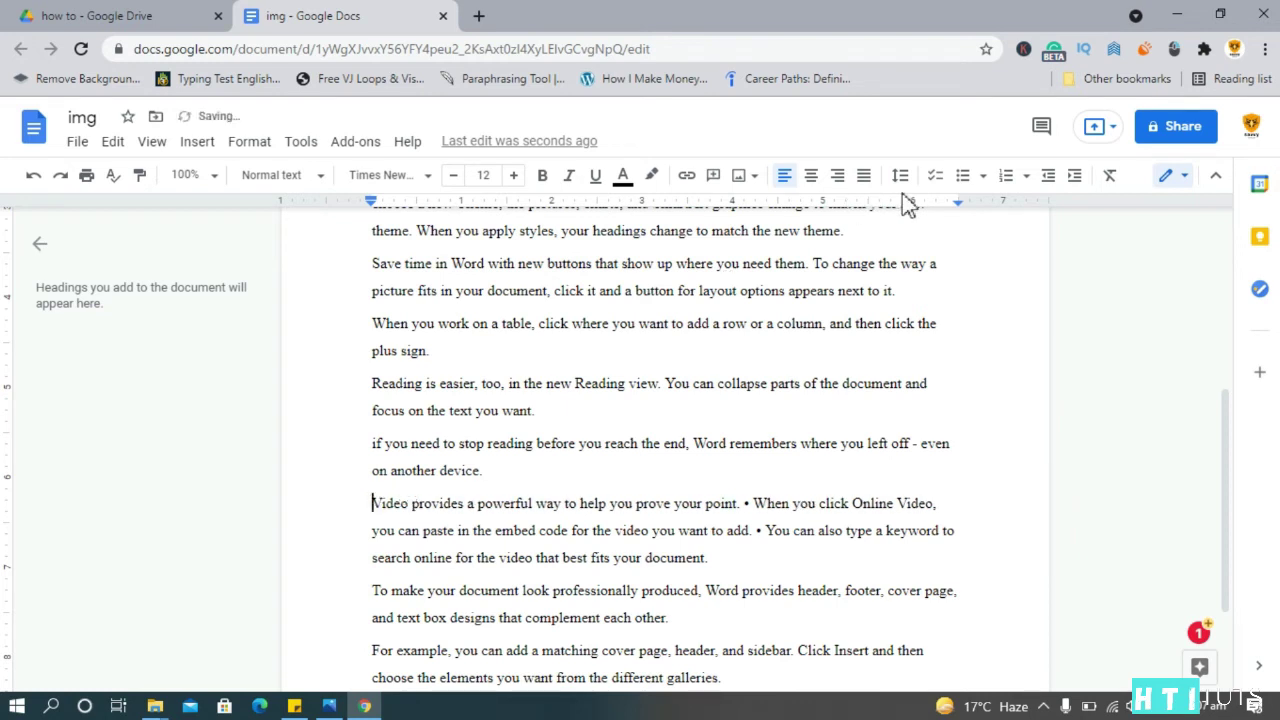
pyautogui.click(963, 178)
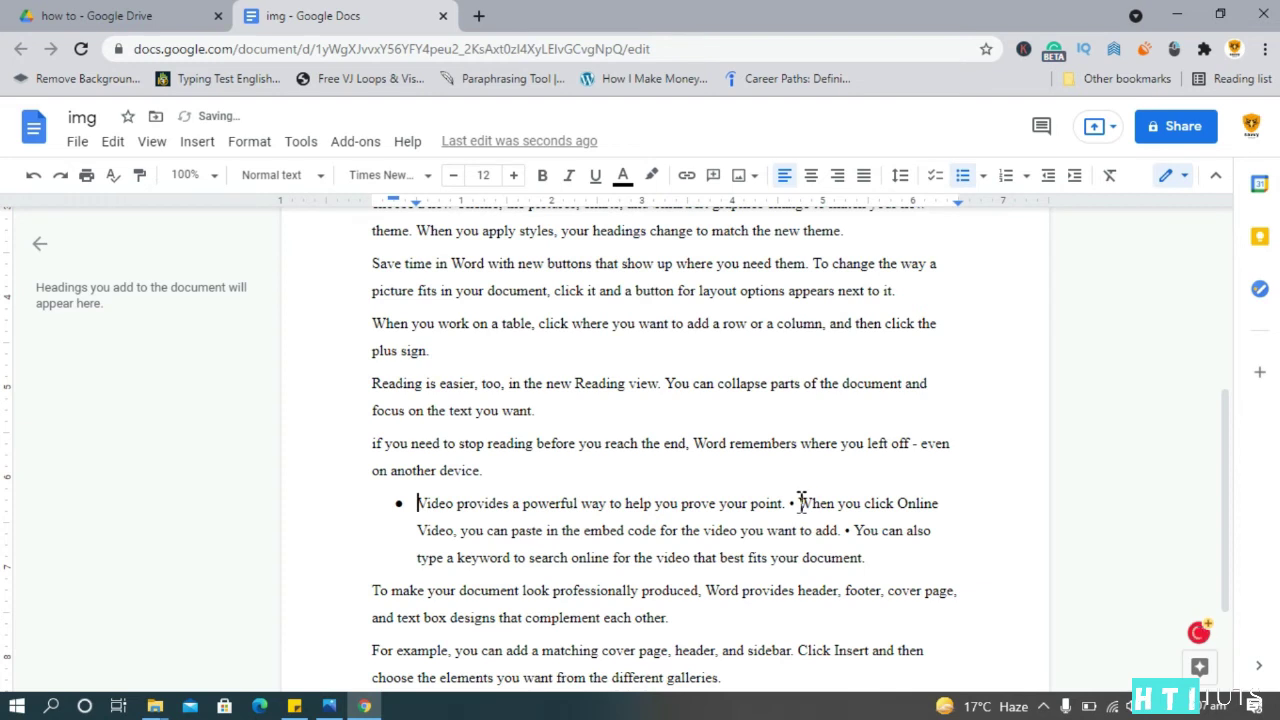
# - Replace the two inline bullet characters with line breaks so "When you click Online Video" and "You can also type" become separate list items
pyautogui.click(794, 503)
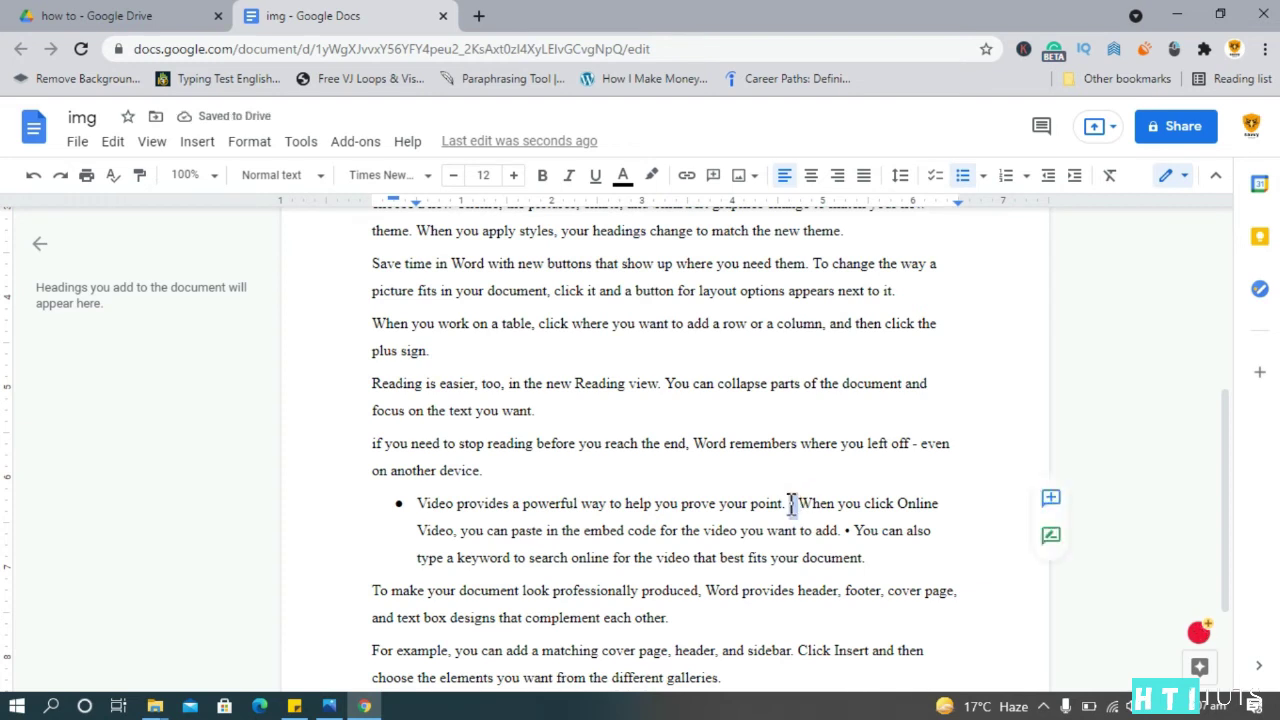
pyautogui.press('BackSpace')
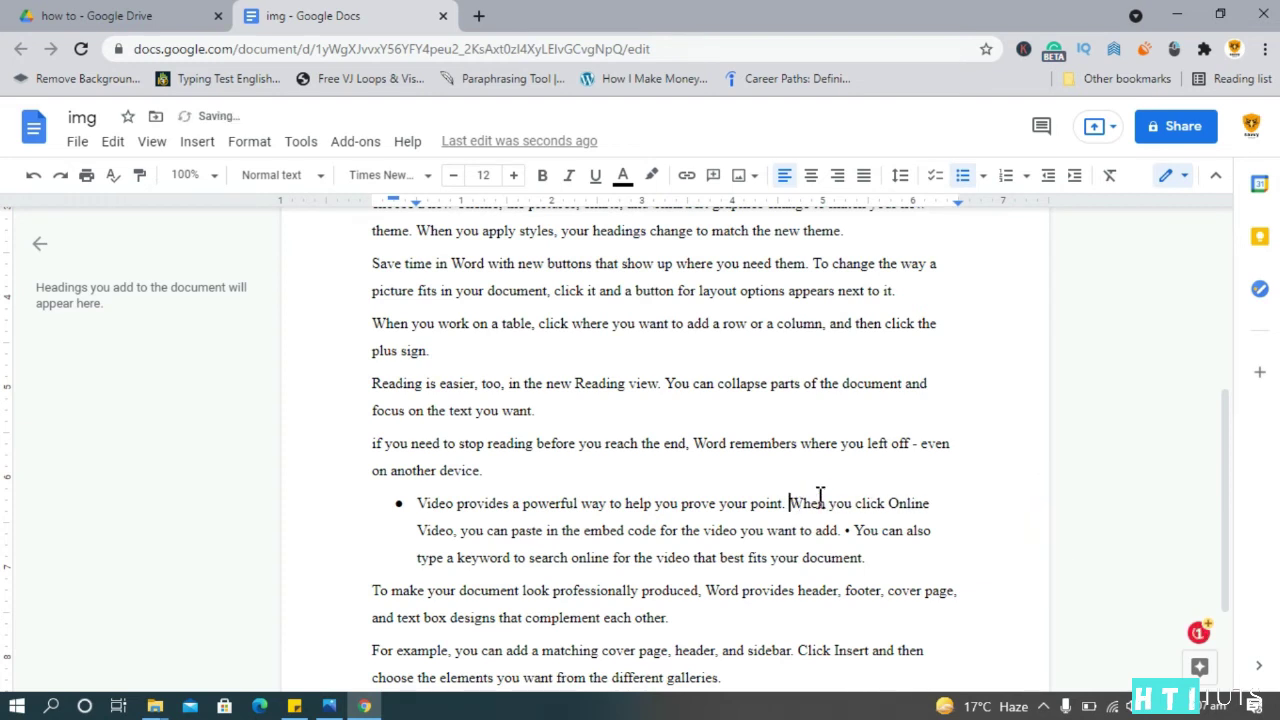
pyautogui.press('Return')
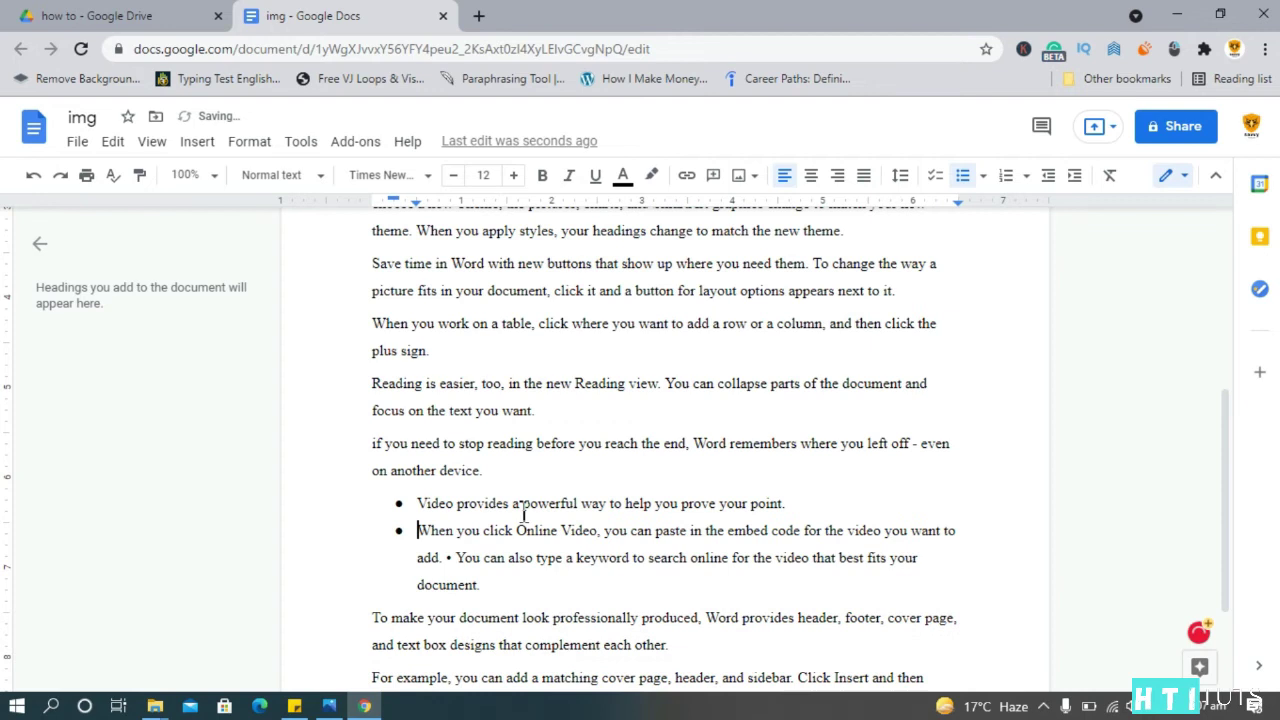
pyautogui.click(450, 560)
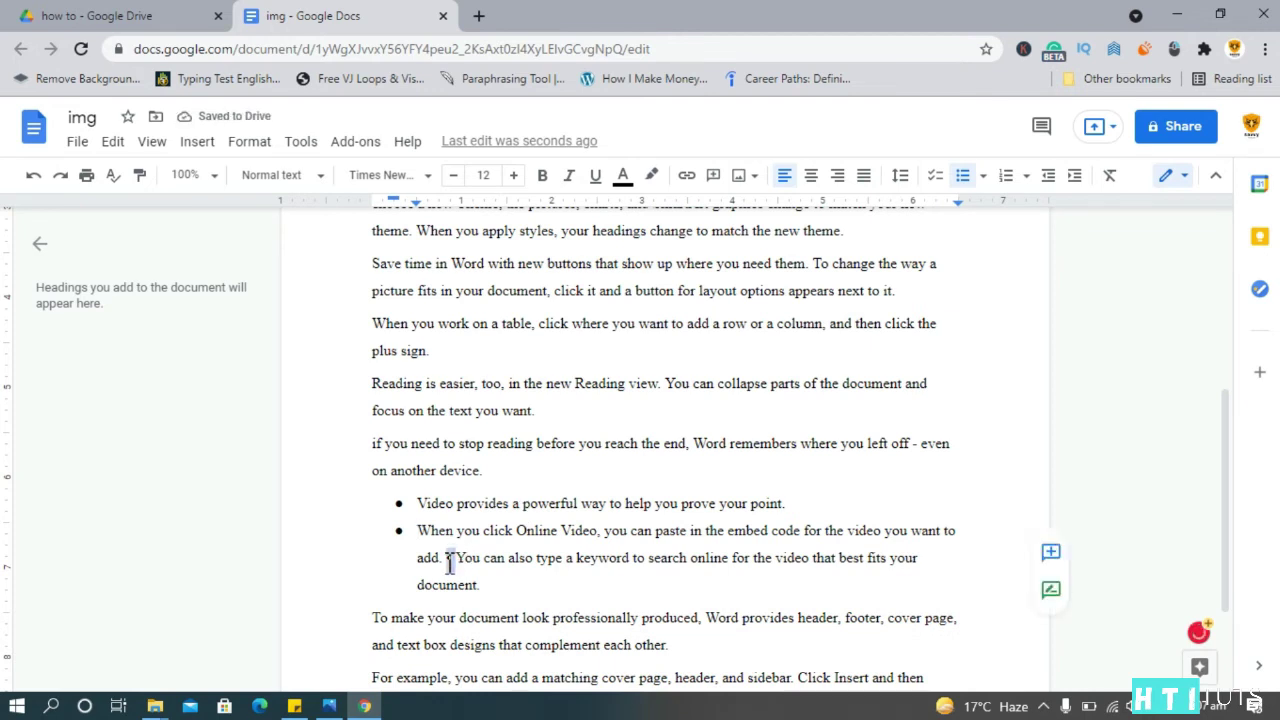
pyautogui.press('BackSpace')
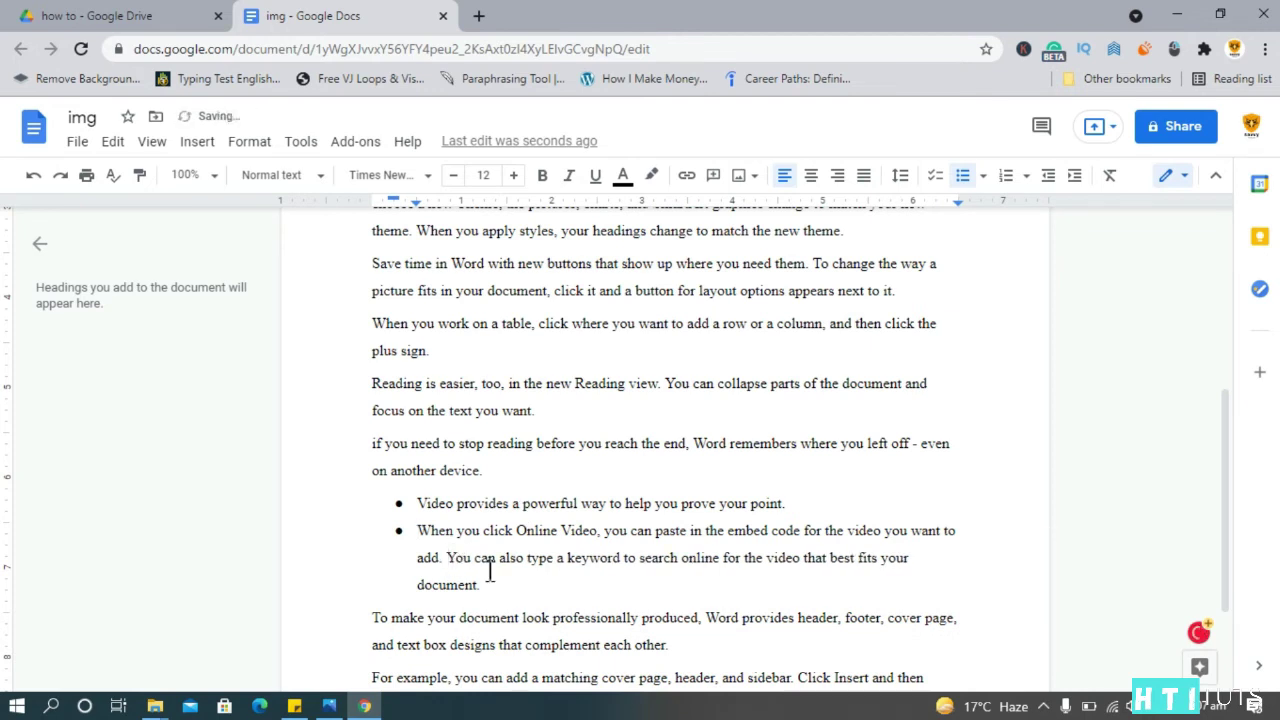
pyautogui.press('Return')
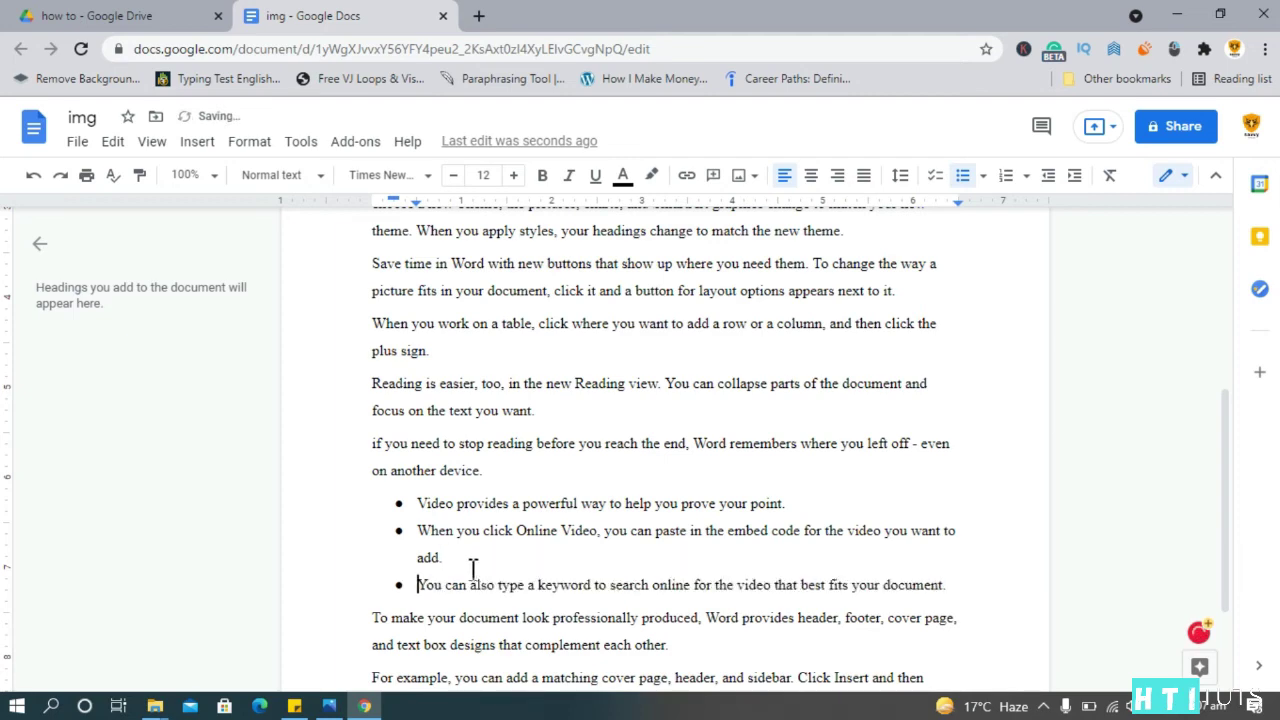
# - Review the reformatted text and widen the text area by moving the right margin to 6.88 on the ruler
pyautogui.scroll(-1, 473, 570)
pyautogui.scroll(-1, 473, 570)
pyautogui.scroll(3, 473, 570)
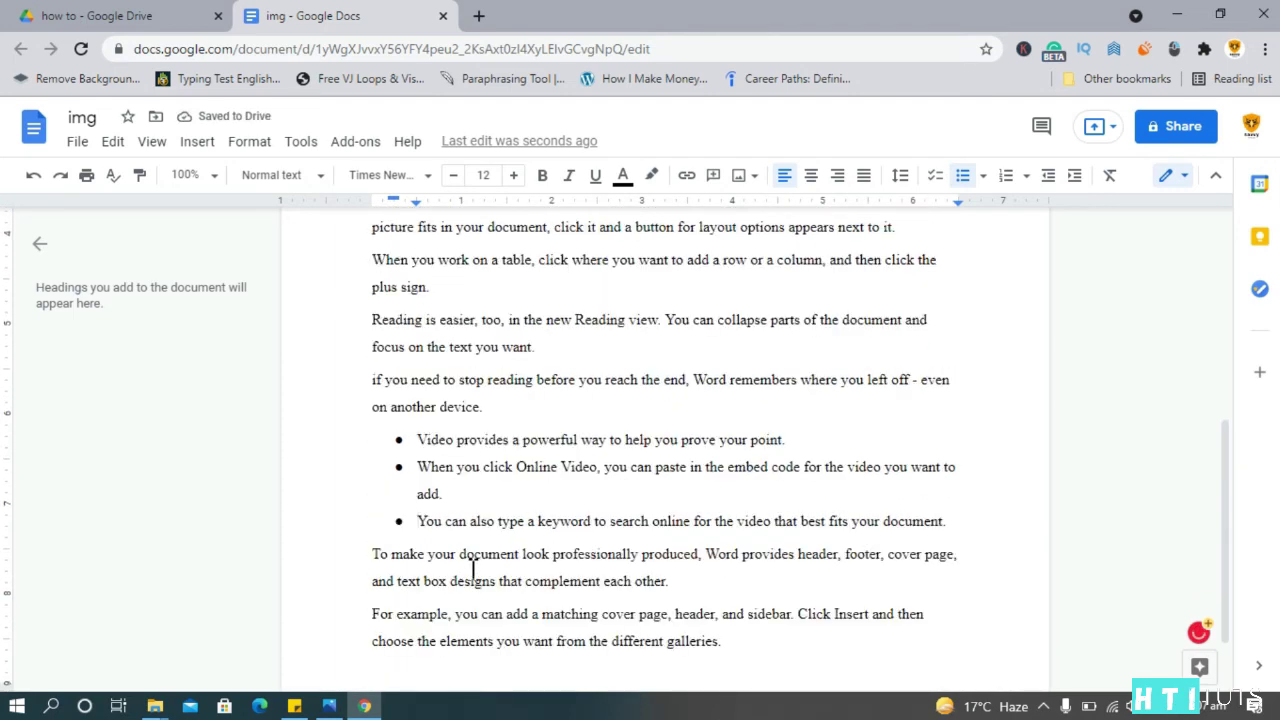
pyautogui.scroll(6, 473, 570)
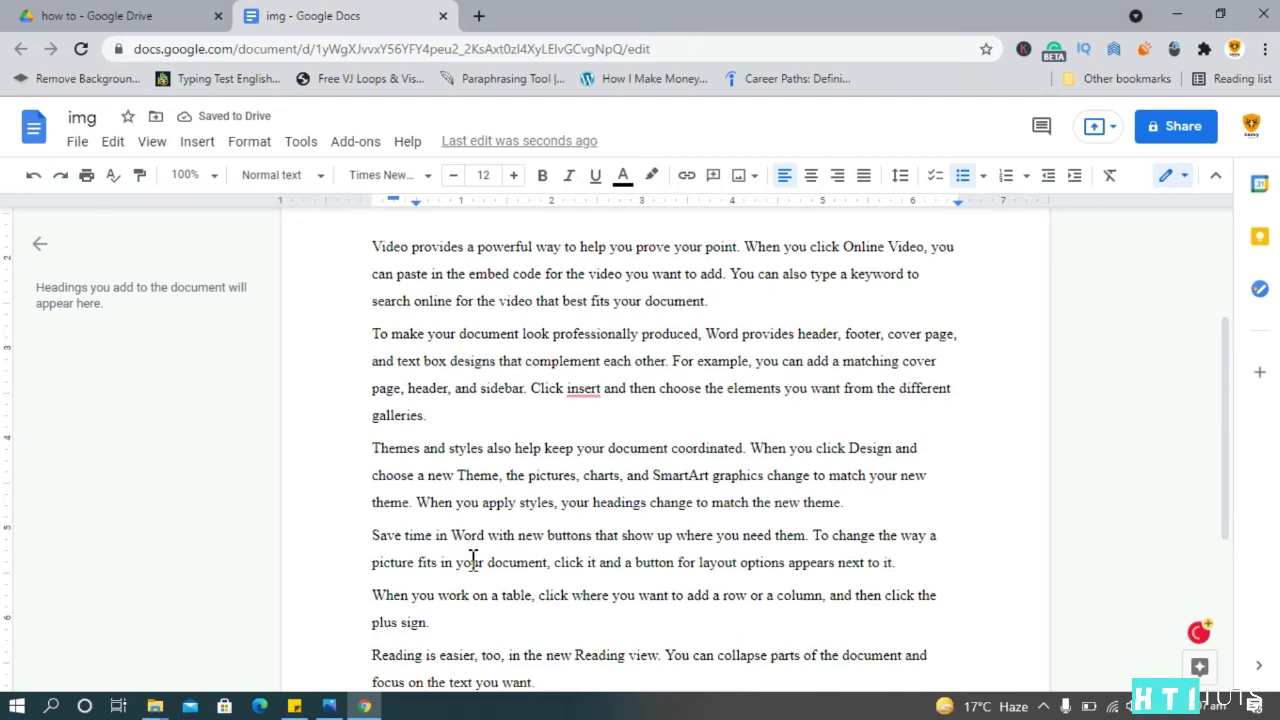
pyautogui.scroll(-6, 586, 512)
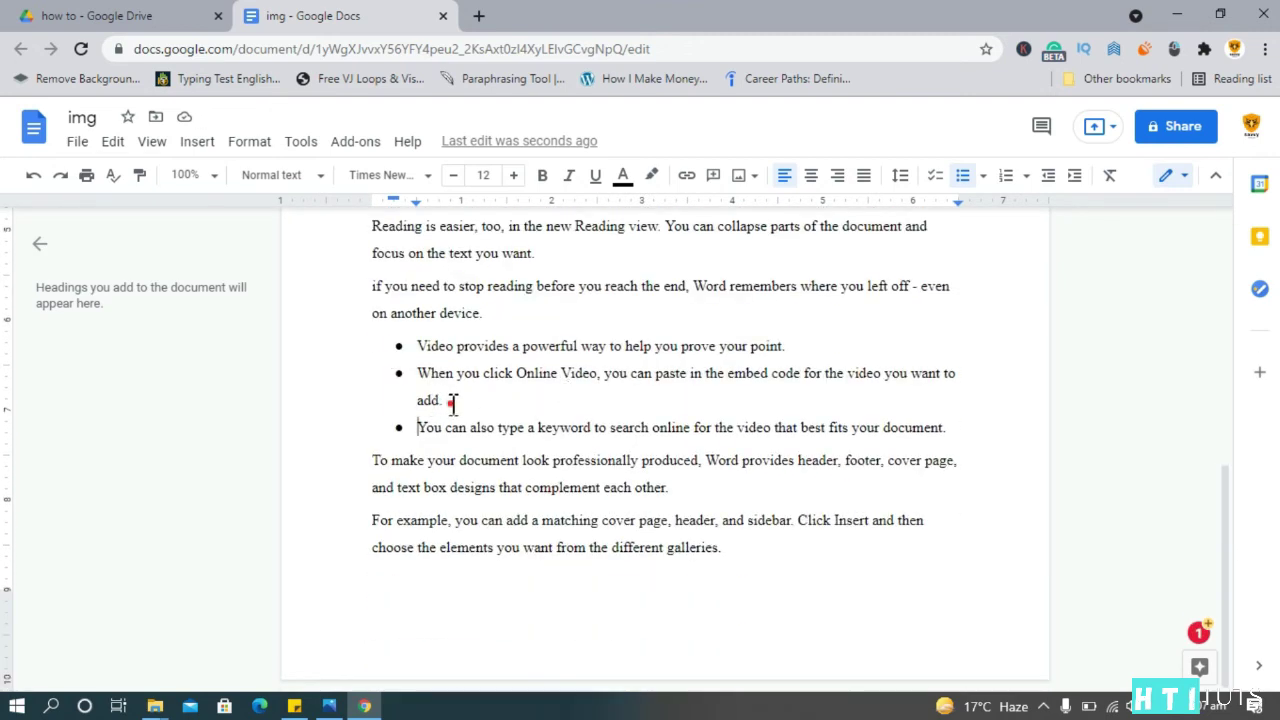
pyautogui.tripleClick(414, 376)
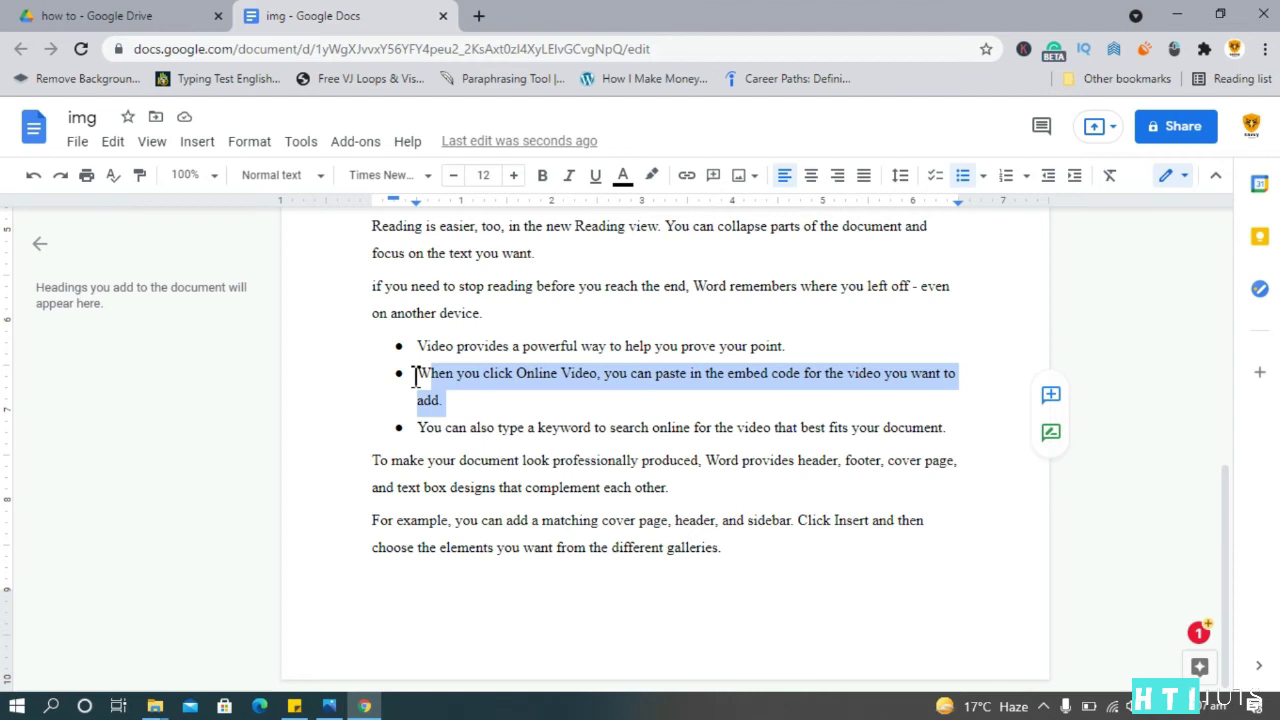
pyautogui.click(950, 292)
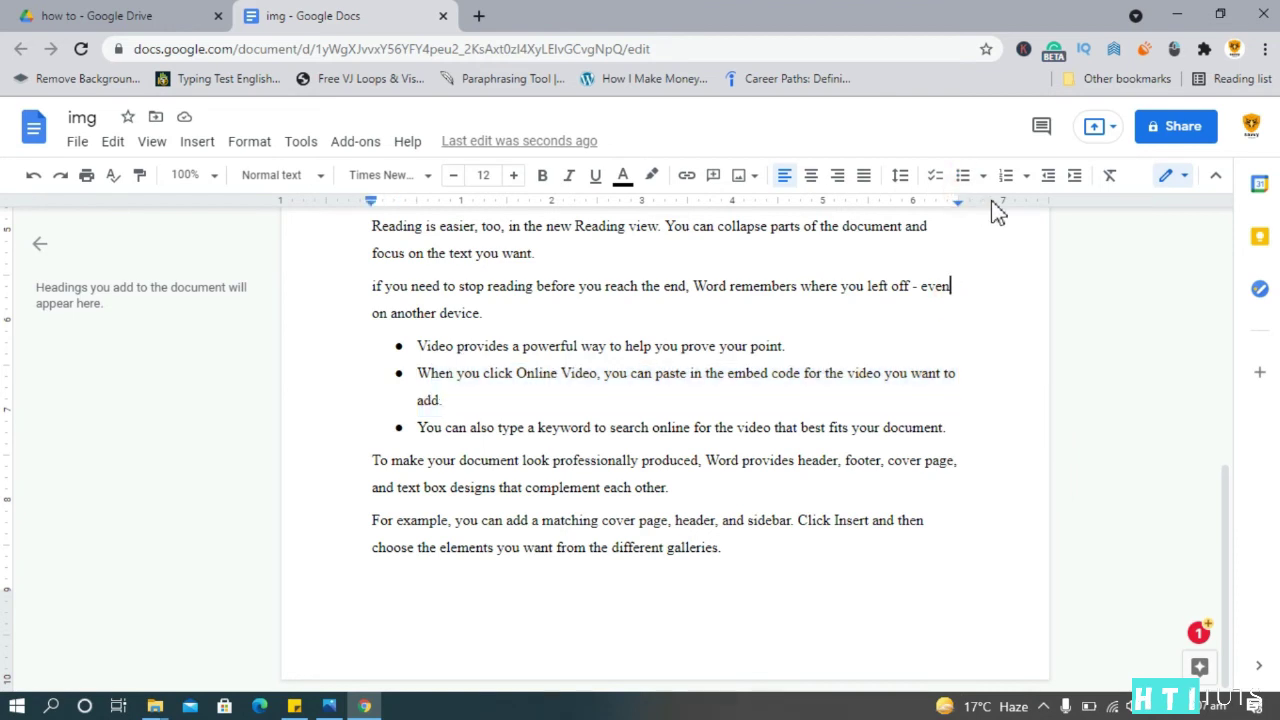
pyautogui.moveTo(960, 196); pyautogui.dragTo(968, 200)
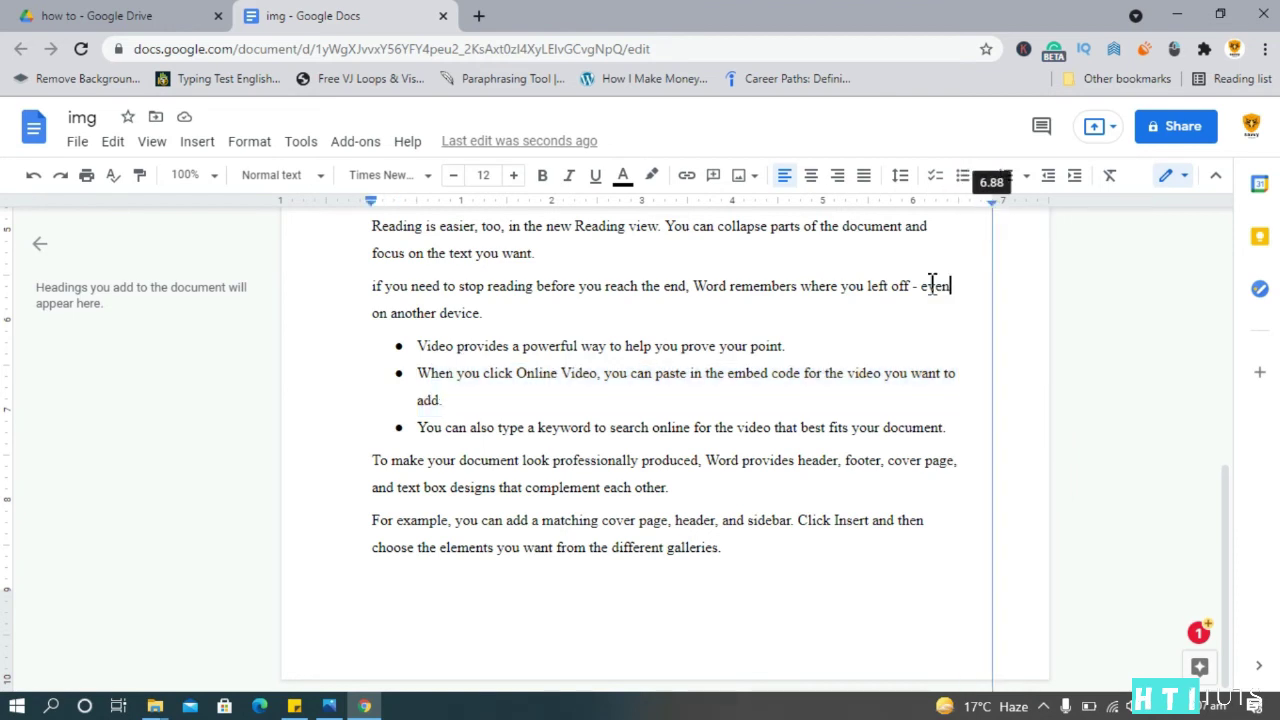
# - Look over the rewrapped document and download it in Microsoft Word (.docx) format
pyautogui.scroll(4, 677, 371)
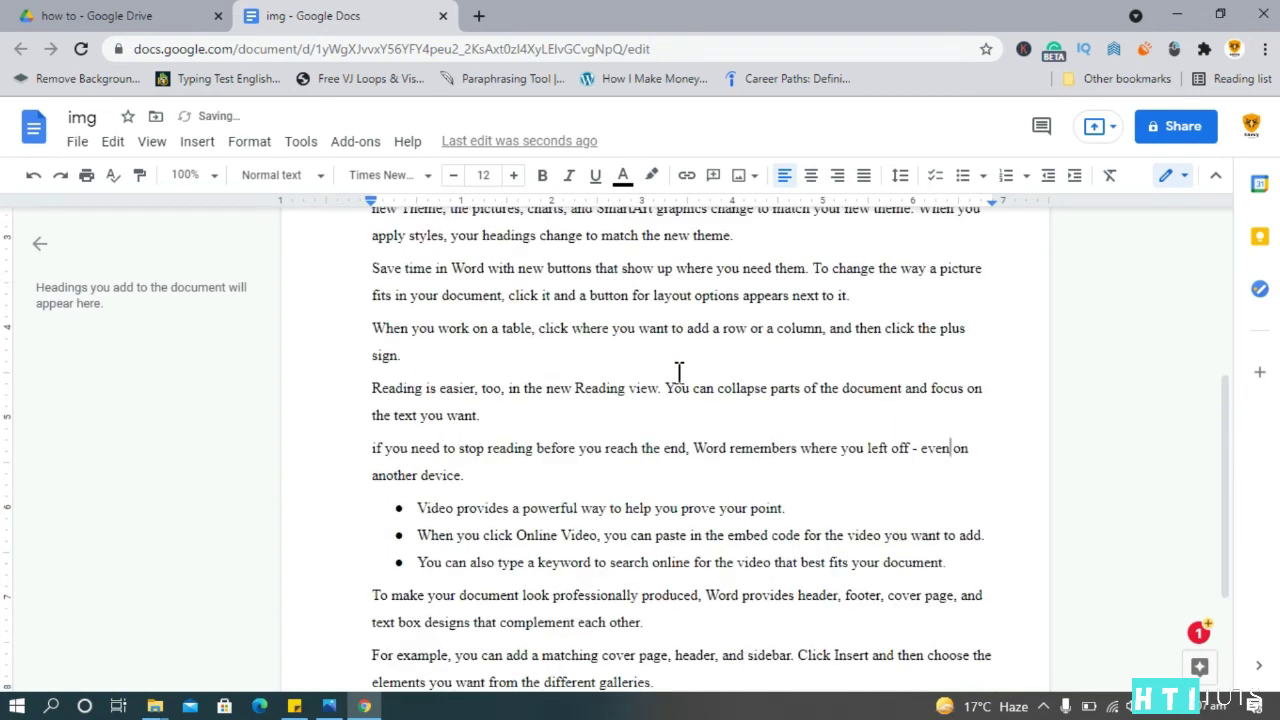
pyautogui.scroll(2, 415, 466)
pyautogui.scroll(-2, 420, 474)
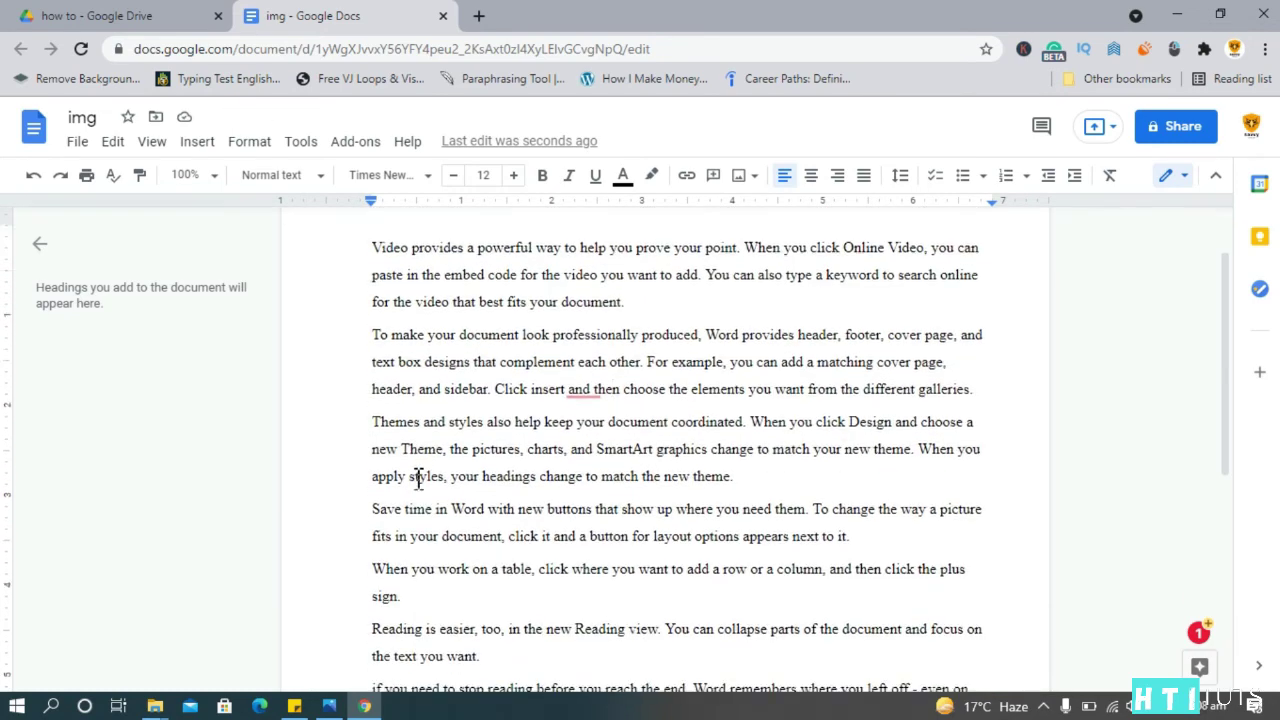
pyautogui.scroll(2, 300, 340)
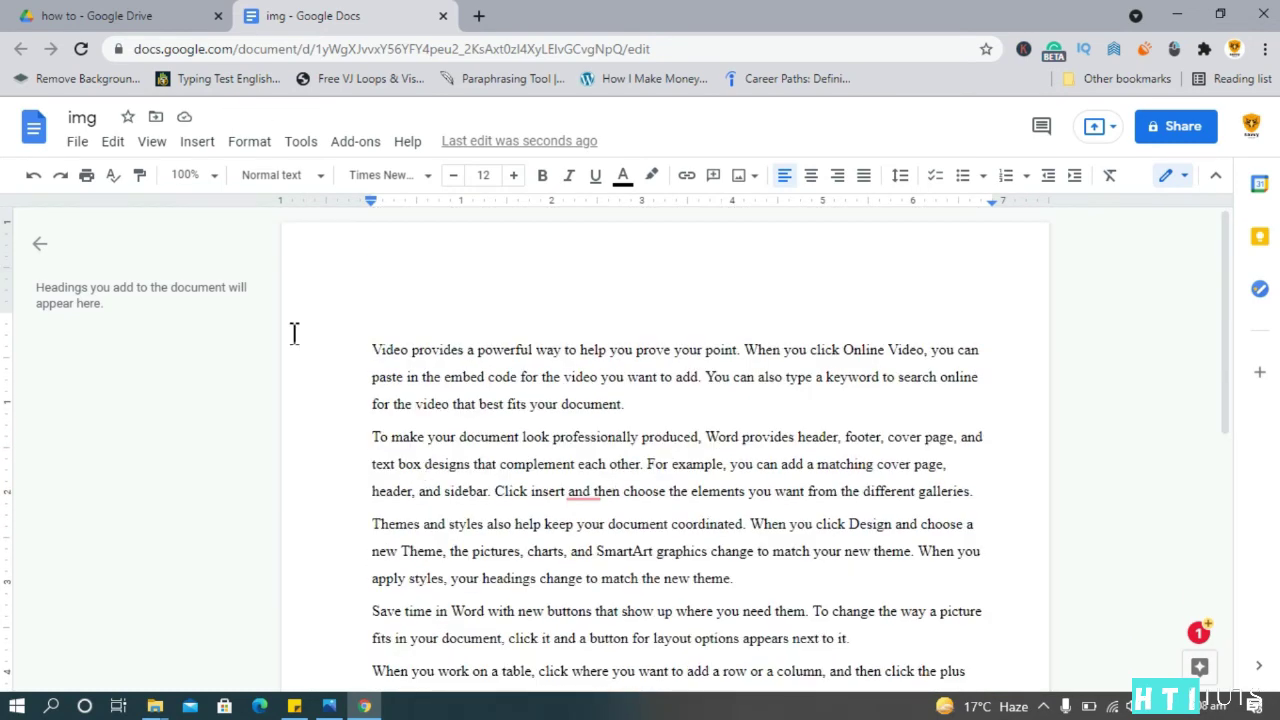
pyautogui.click(78, 143)
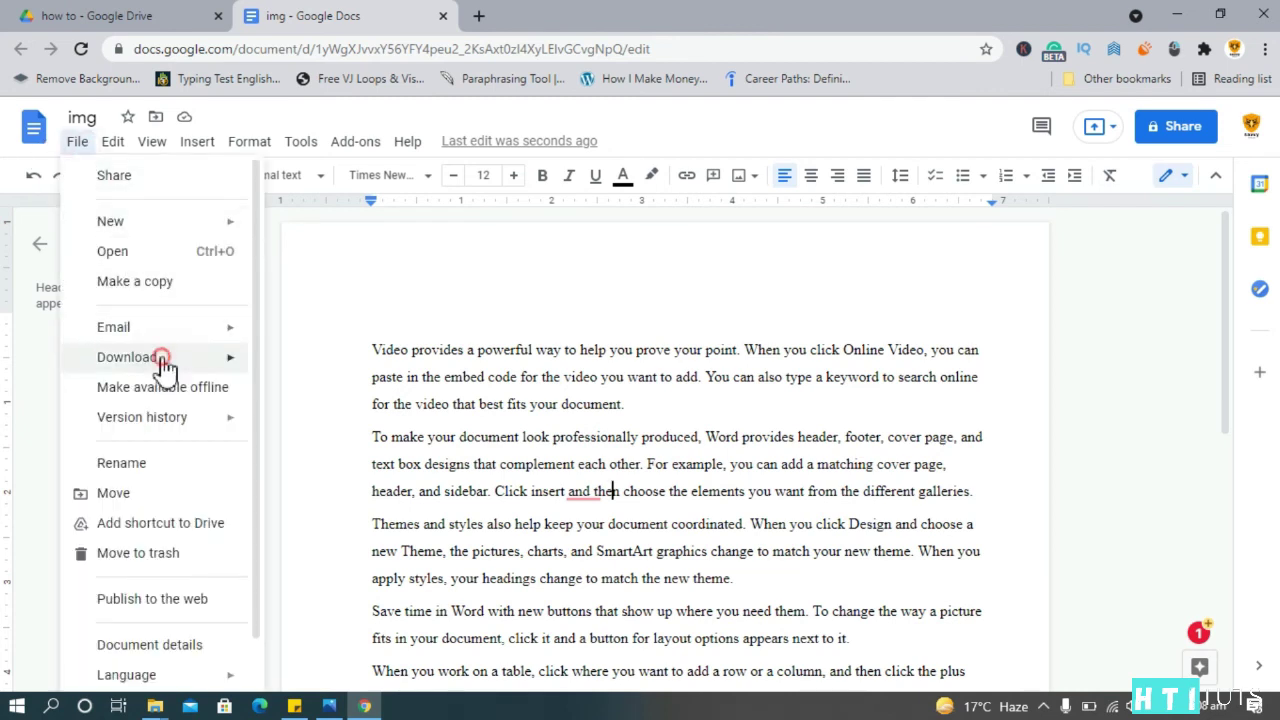
pyautogui.moveTo(161, 360)
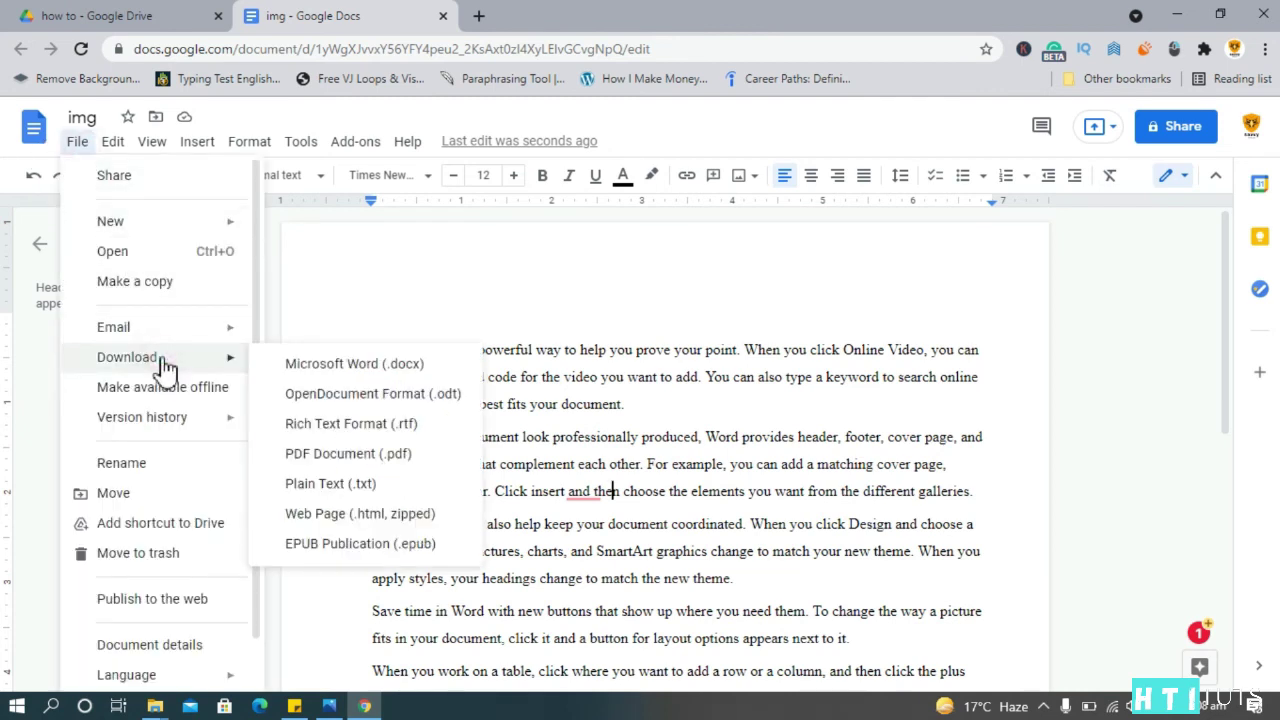
pyautogui.click(340, 366)
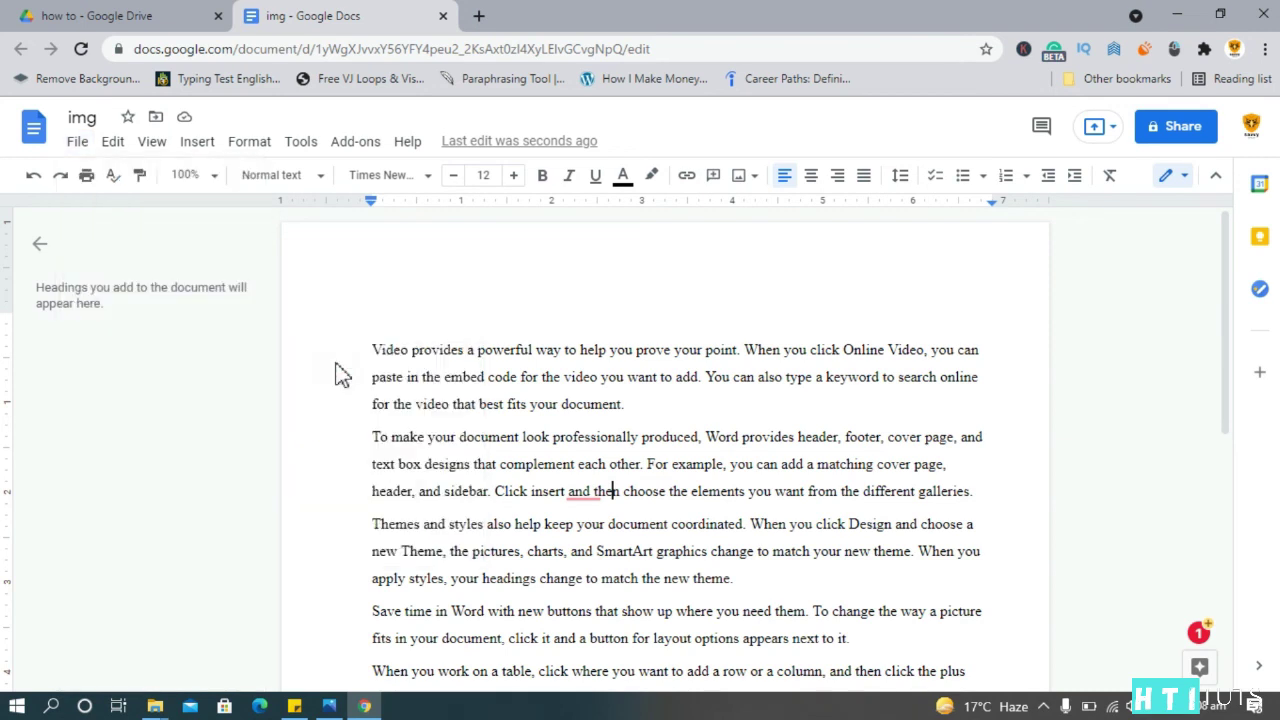